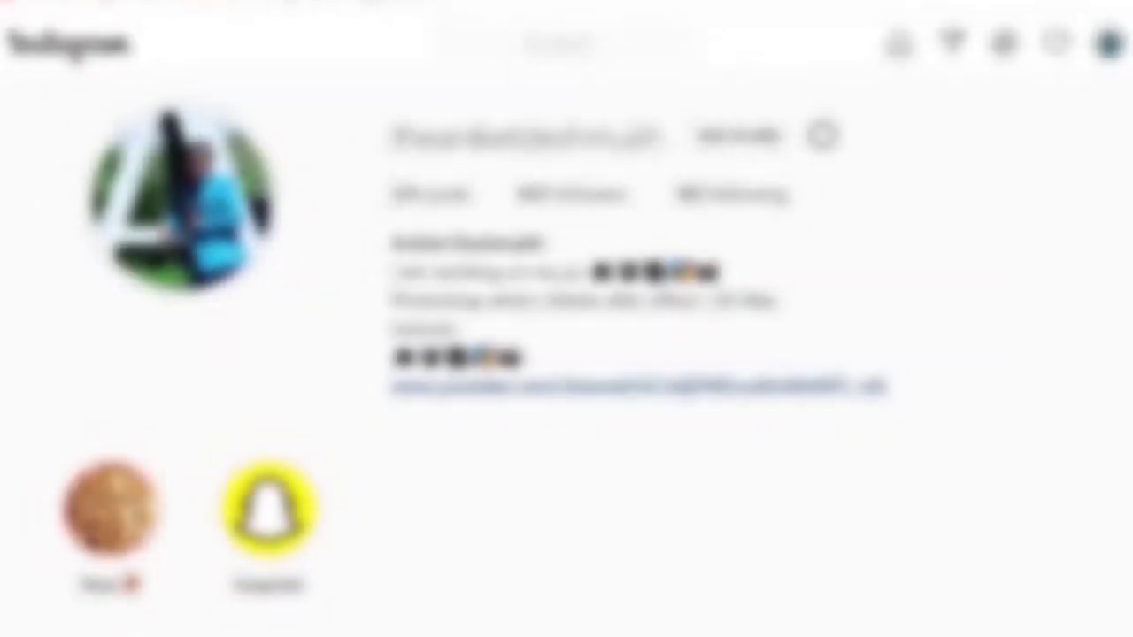
Show the wooden barrel with its Hue/Saturation and Brightness darkening adjustments.
scroll(567, 354, down, 2)
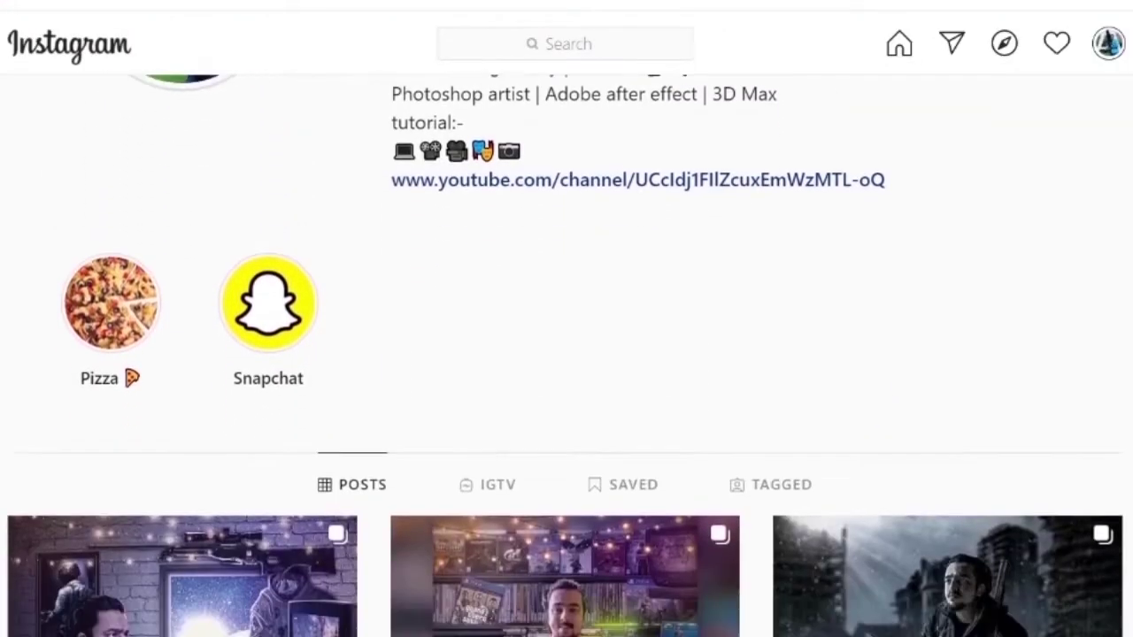
scroll(567, 354, down, 3)
scroll(566, 354, down, 1)
scroll(566, 354, down, 2)
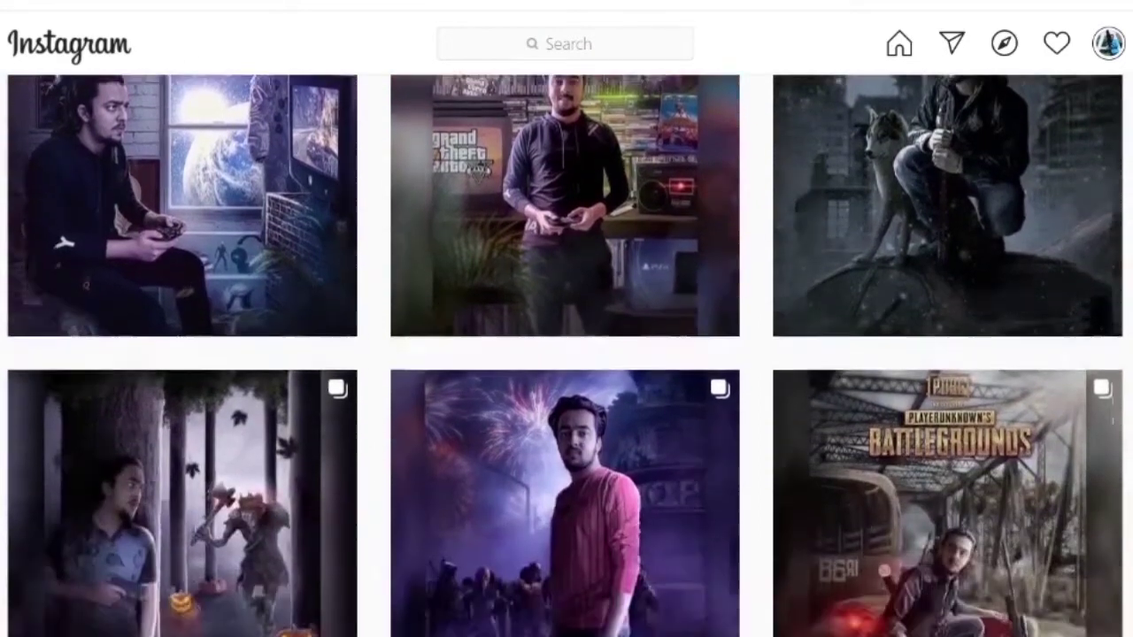
scroll(567, 354, down, 2)
scroll(566, 354, down, 1)
scroll(566, 354, down, 2)
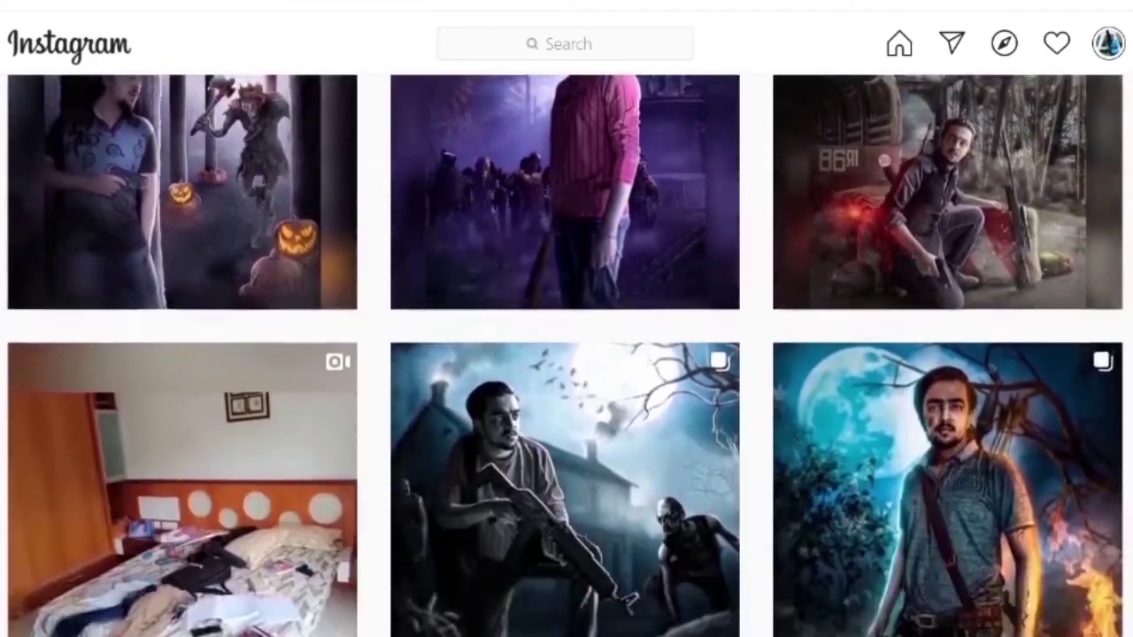
scroll(567, 354, down, 2)
scroll(567, 354, down, 1)
scroll(566, 354, down, 2)
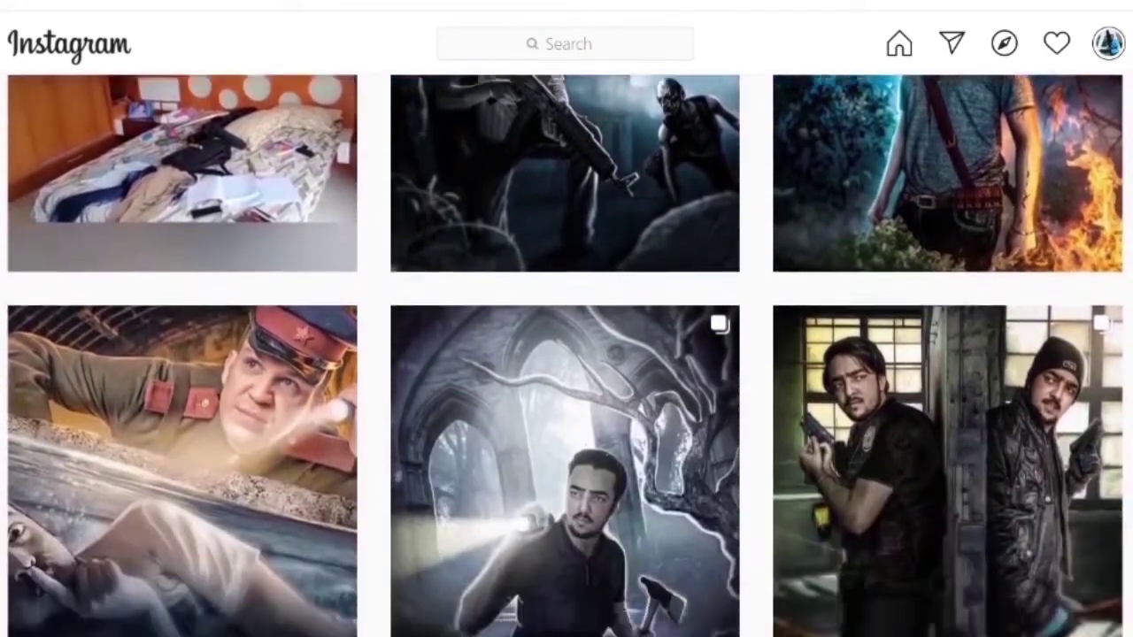
scroll(566, 354, down, 1)
scroll(567, 354, down, 1)
scroll(566, 354, down, 2)
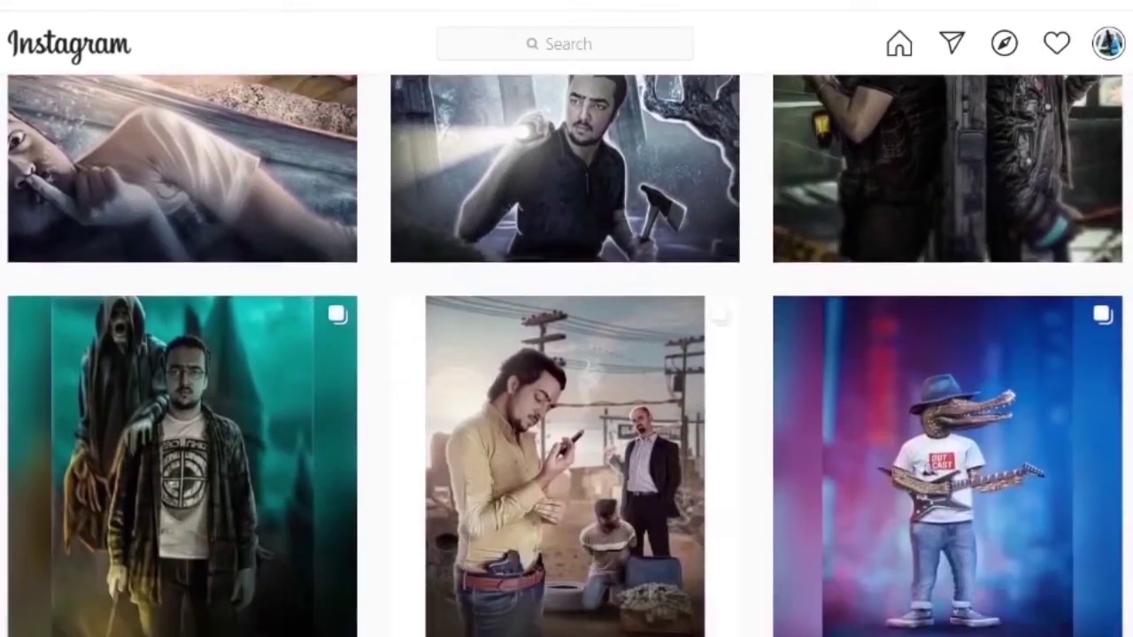
scroll(566, 354, down, 1)
scroll(567, 354, down, 1)
scroll(567, 354, down, 2)
scroll(566, 354, down, 1)
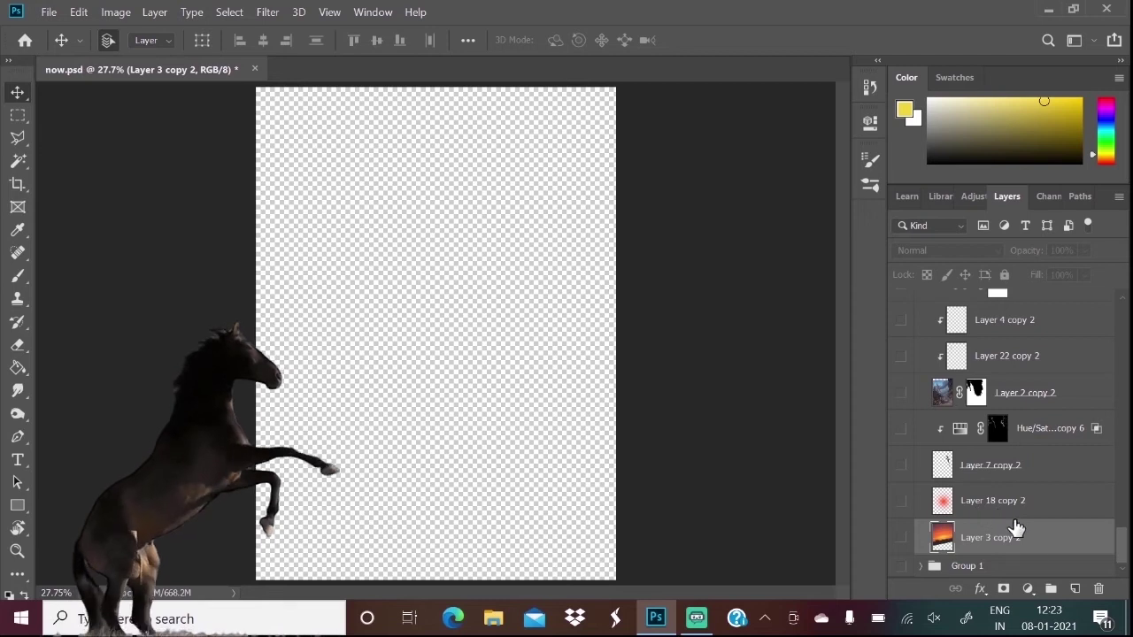
drag(1125, 546, 1104, 304)
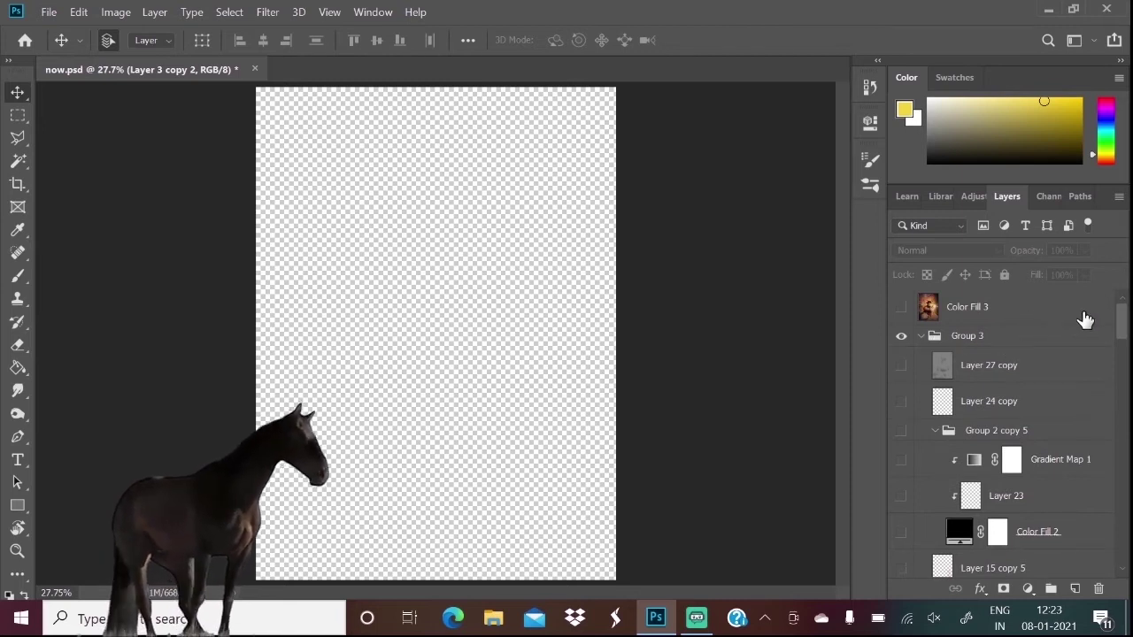
drag(1119, 324, 1121, 367)
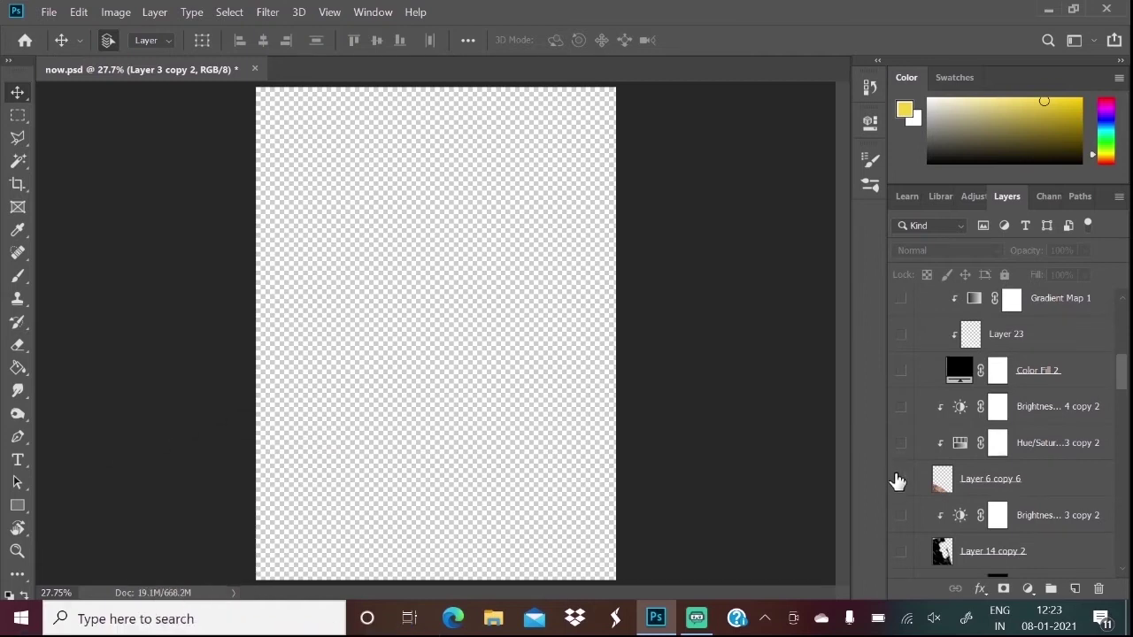
click(899, 479)
click(899, 446)
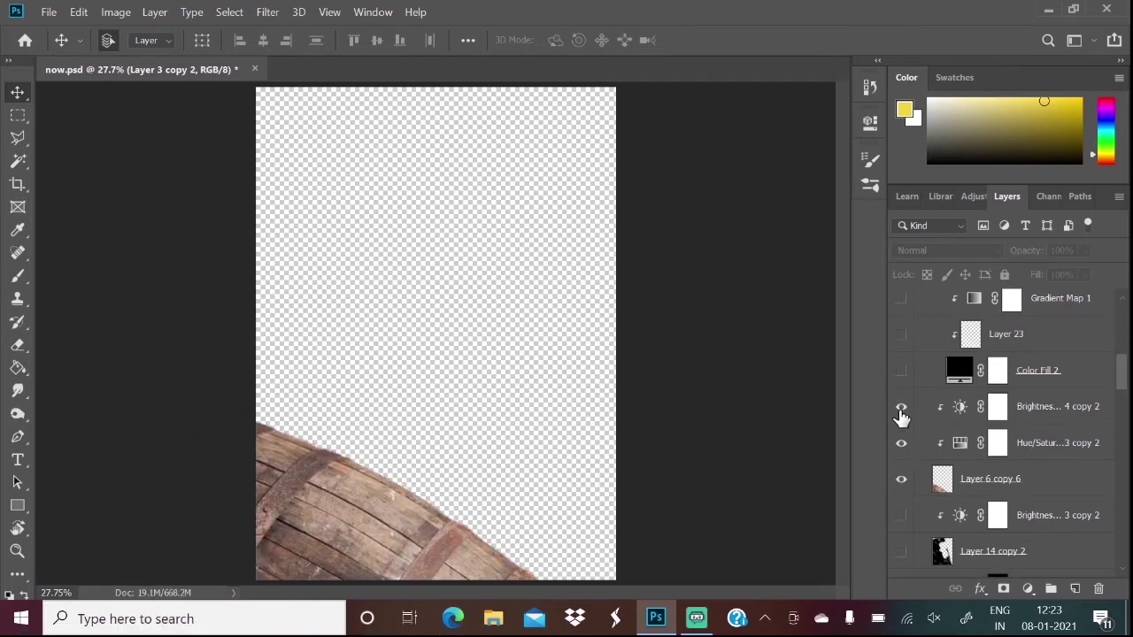
click(900, 408)
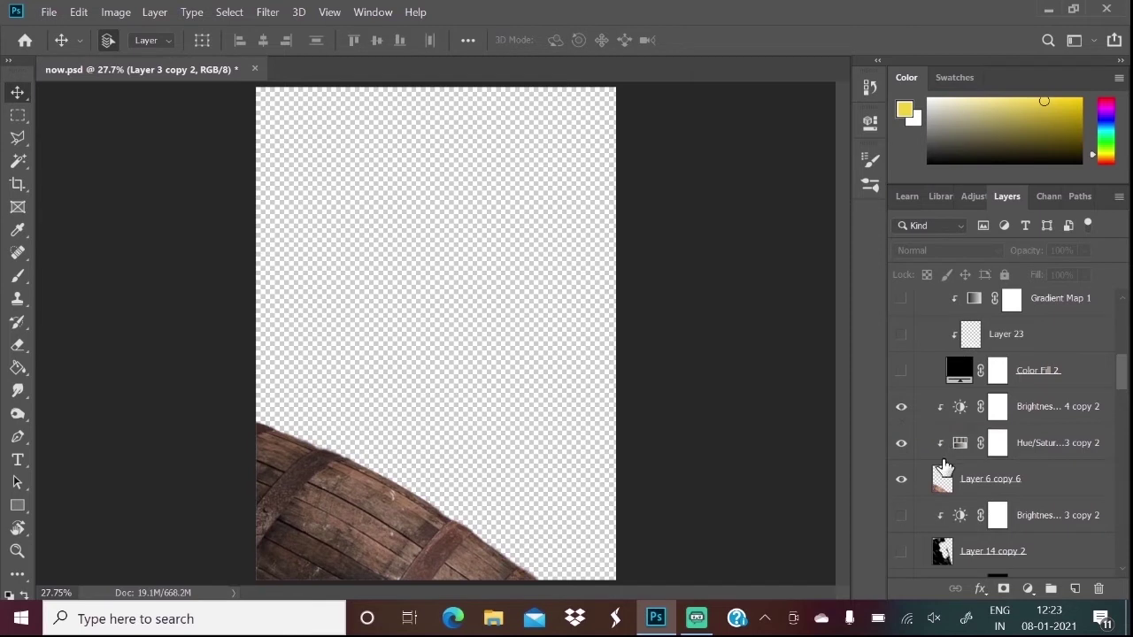
Reveal the sunset sky, its pink glow, the utility pole and the town buildings.
drag(1120, 371, 1116, 553)
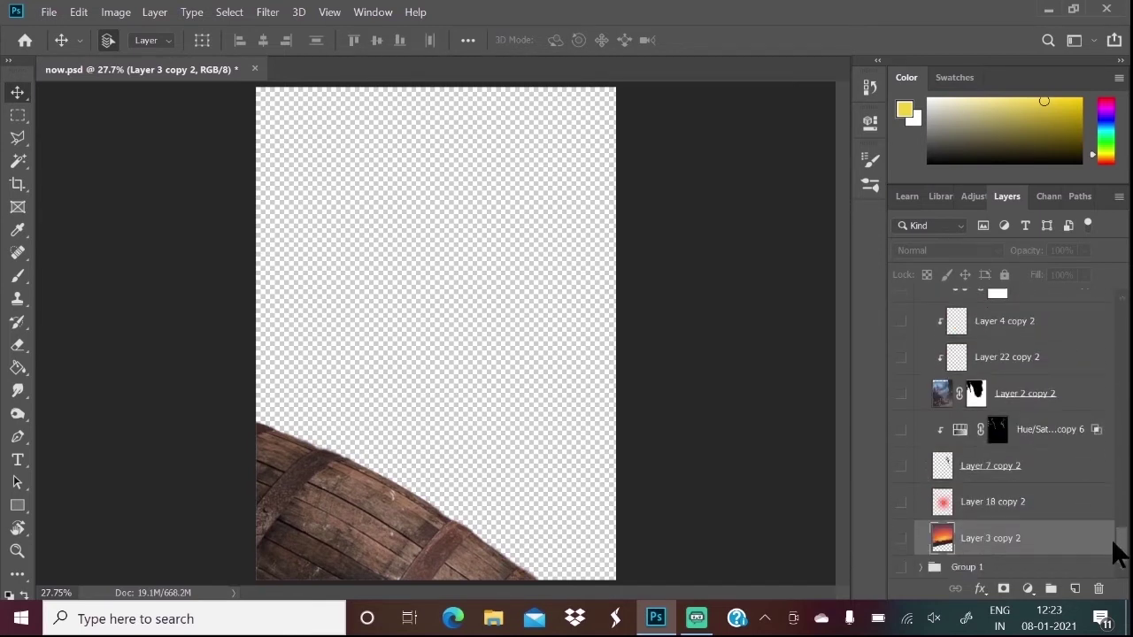
click(900, 539)
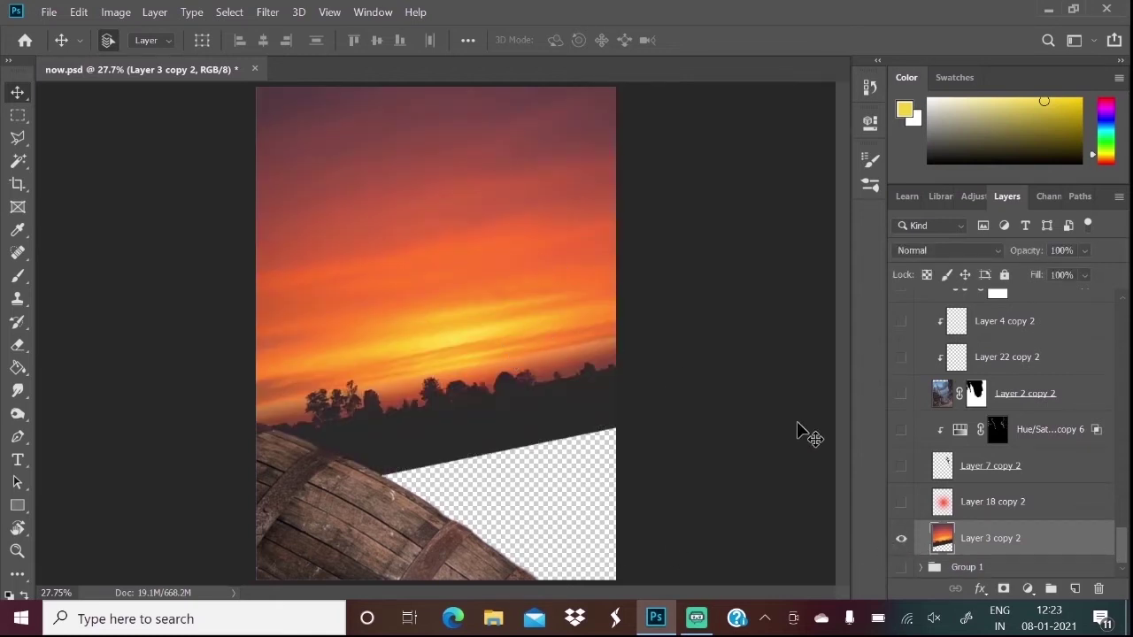
click(900, 502)
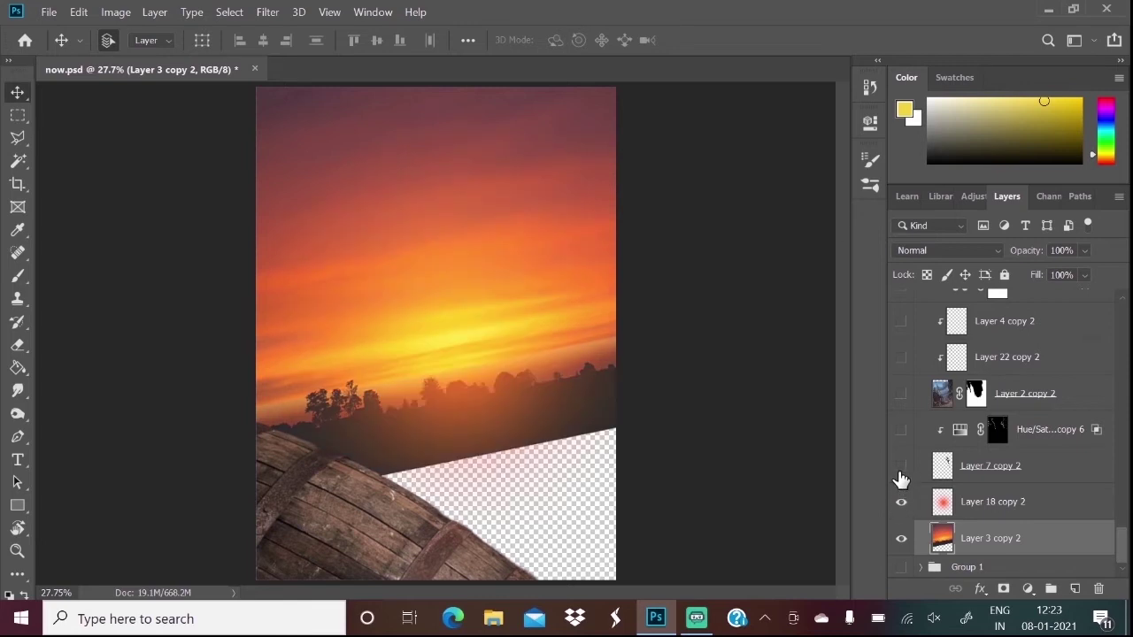
click(899, 466)
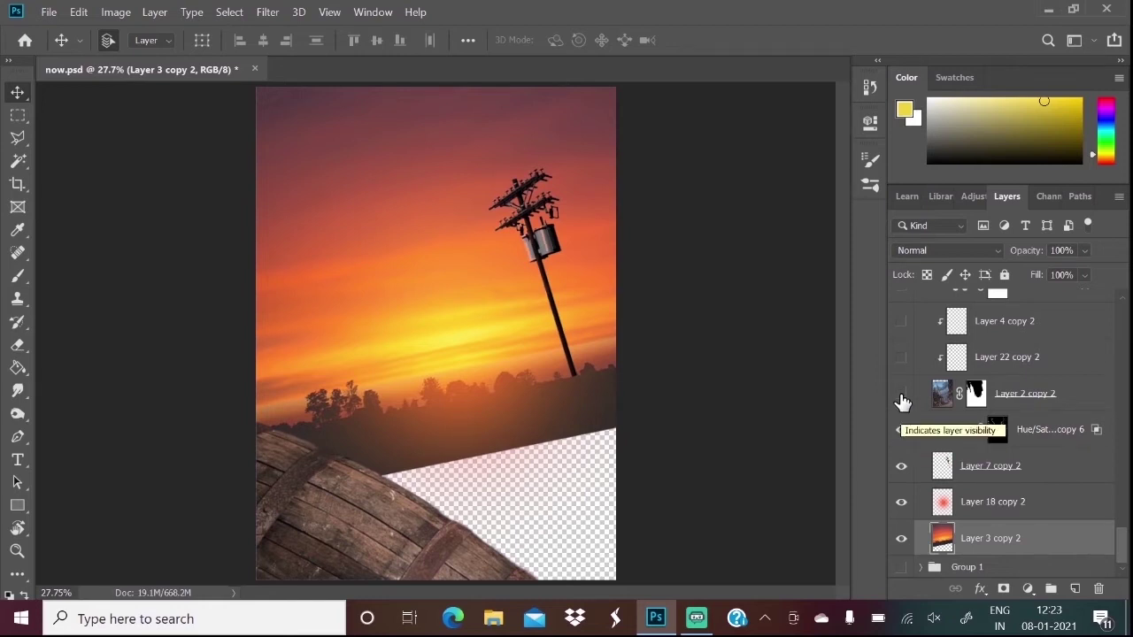
click(901, 396)
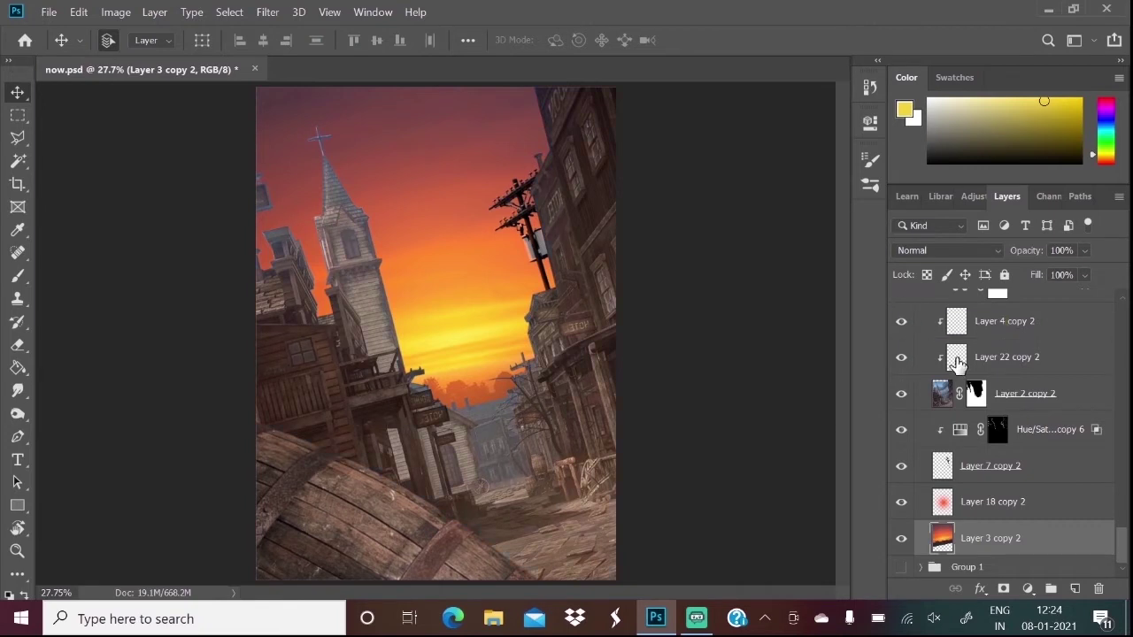
Show the town's darkening and haze adjustments, the tinted birds and the small street barrel.
drag(1125, 544, 1125, 508)
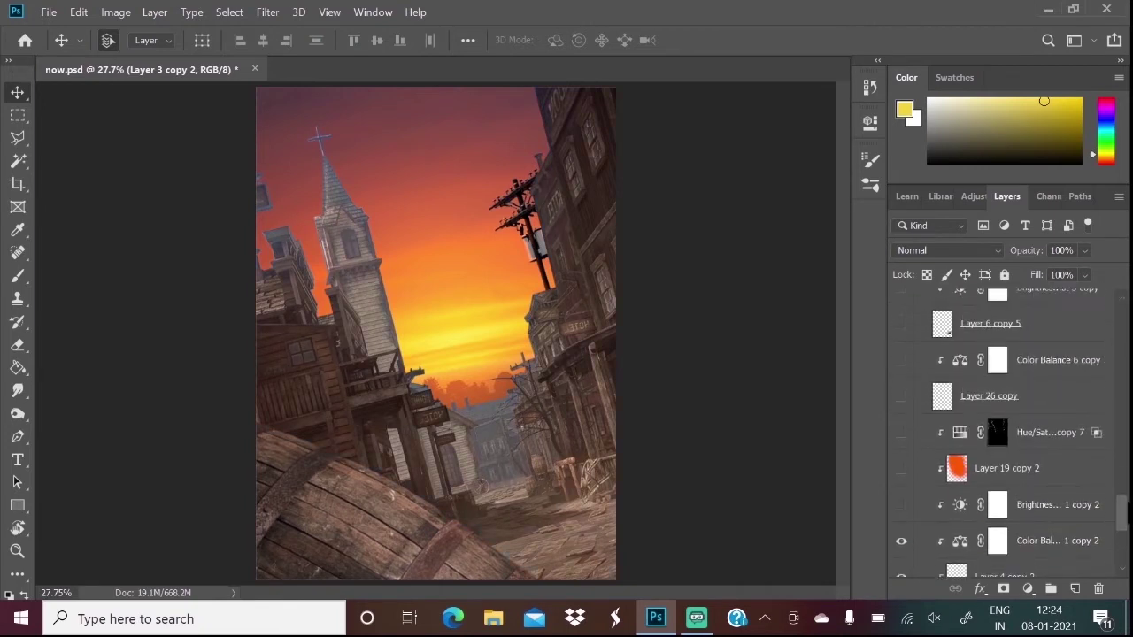
click(900, 529)
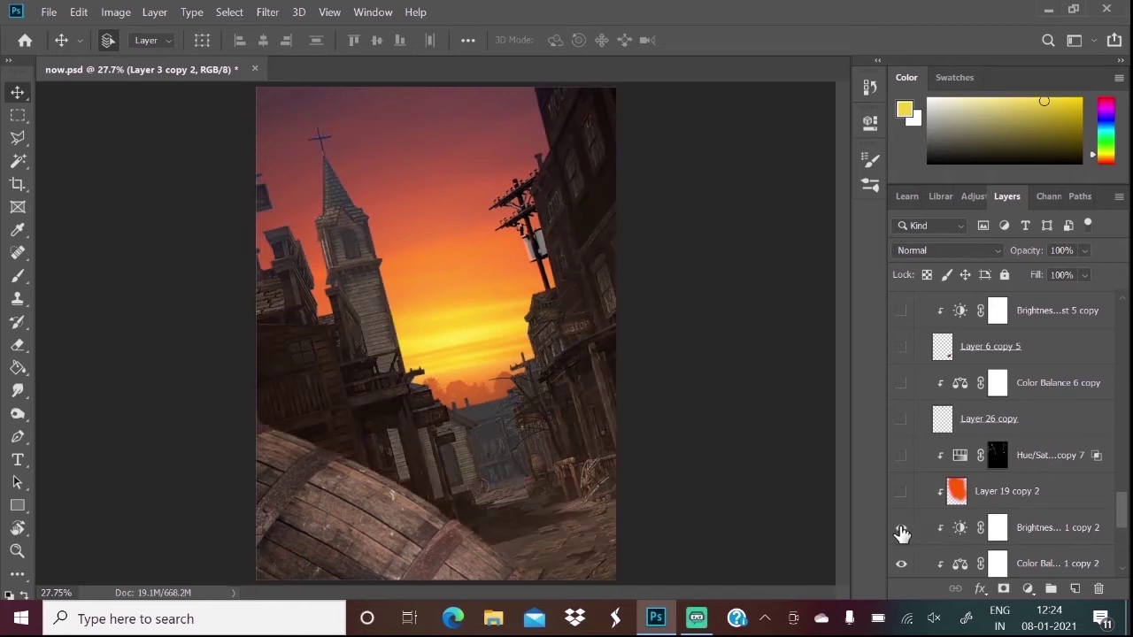
click(900, 492)
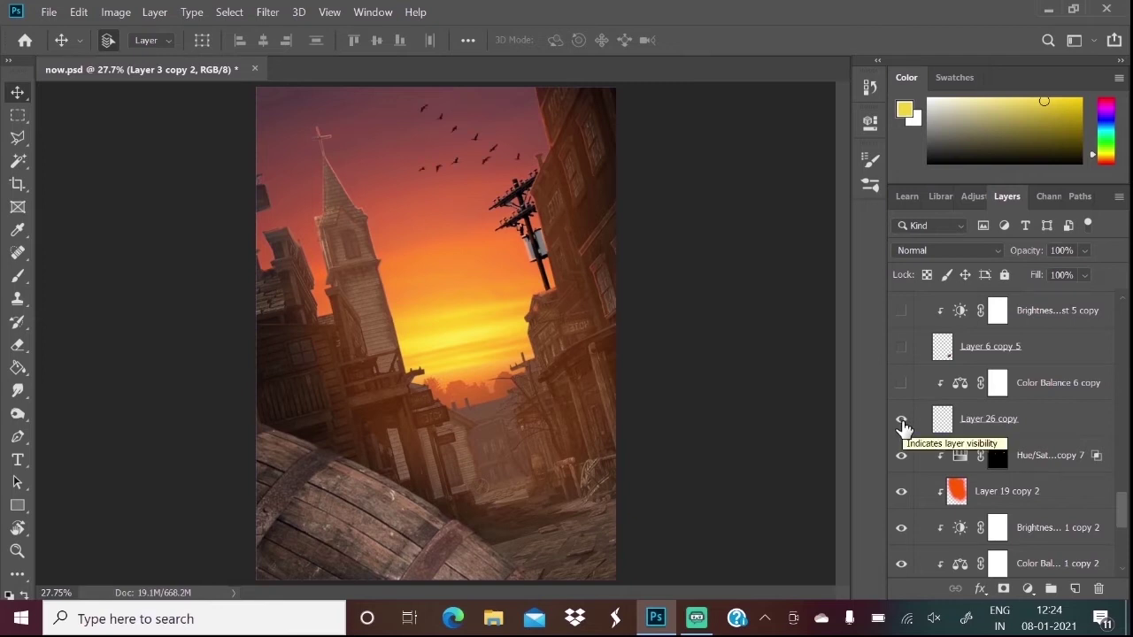
click(901, 418)
click(900, 383)
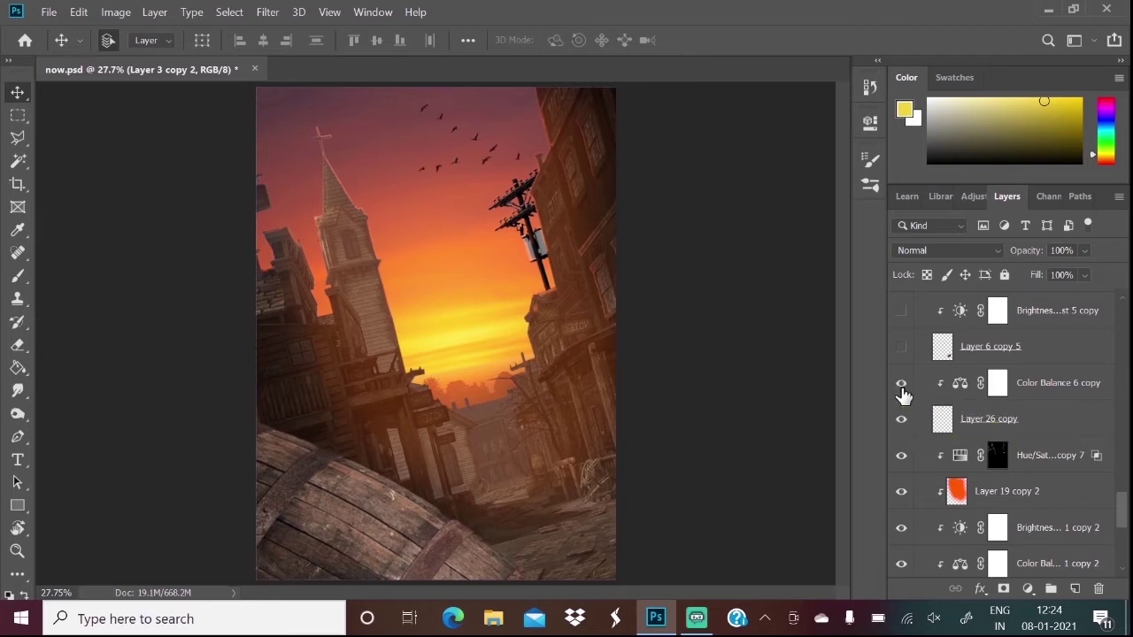
click(901, 347)
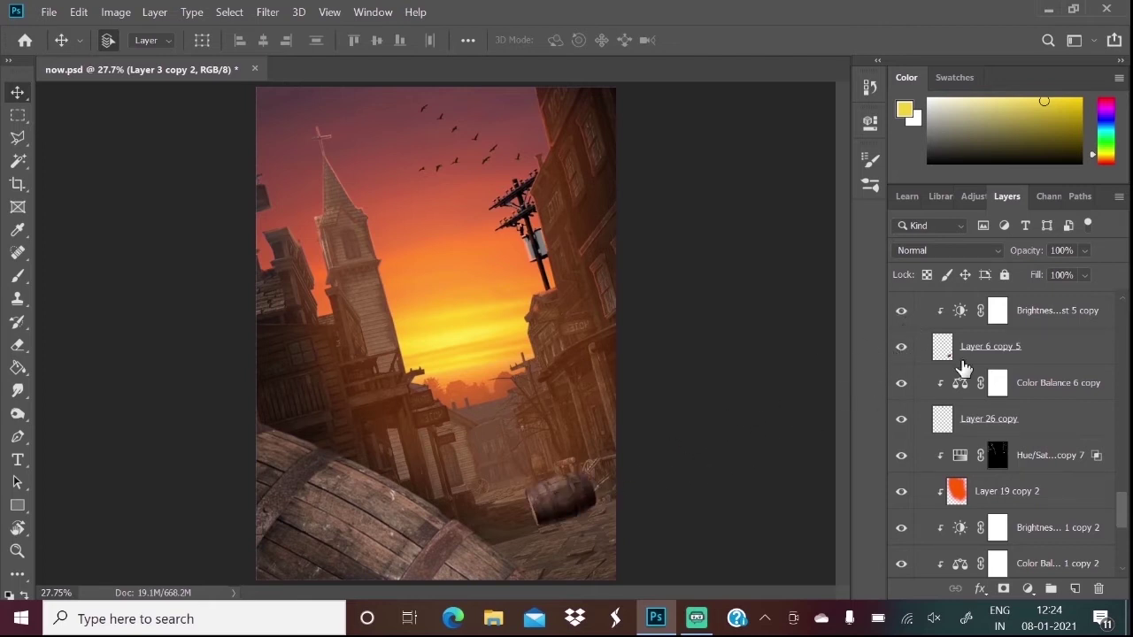
Turn on the power lines, smoky haze, orange tint and warm yellow glow layers.
drag(1115, 518, 1109, 486)
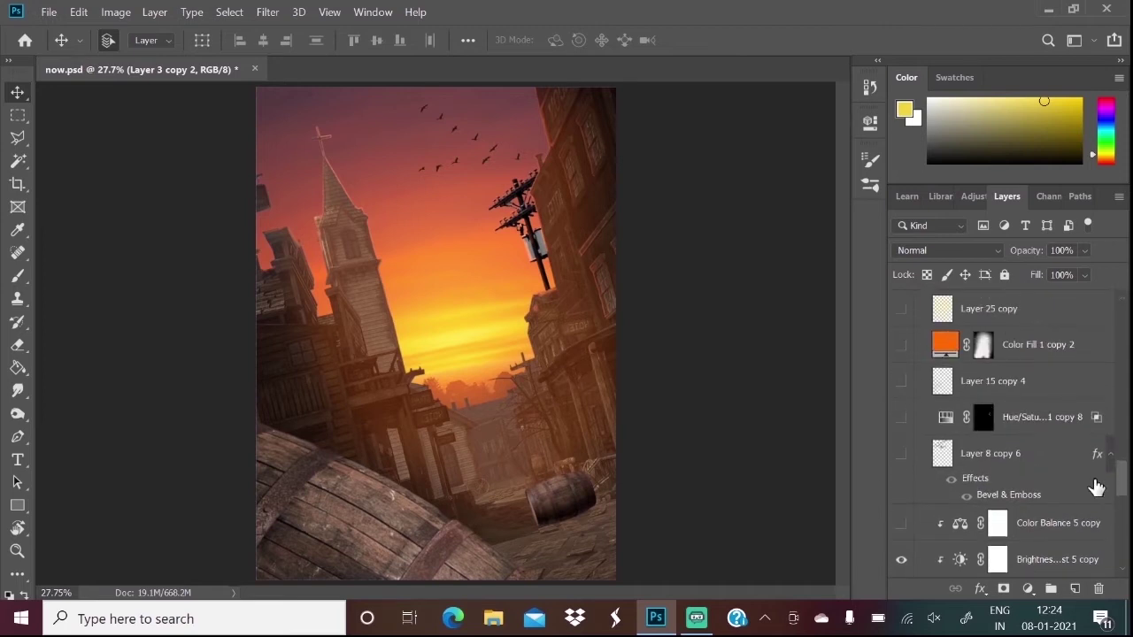
click(900, 454)
click(901, 461)
click(901, 454)
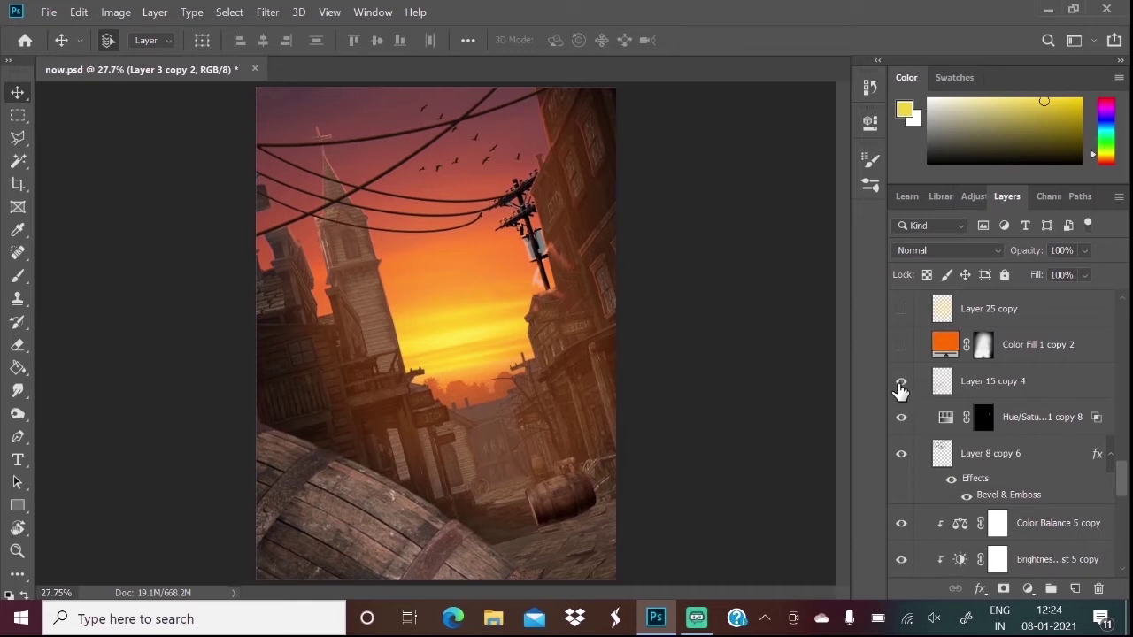
click(900, 387)
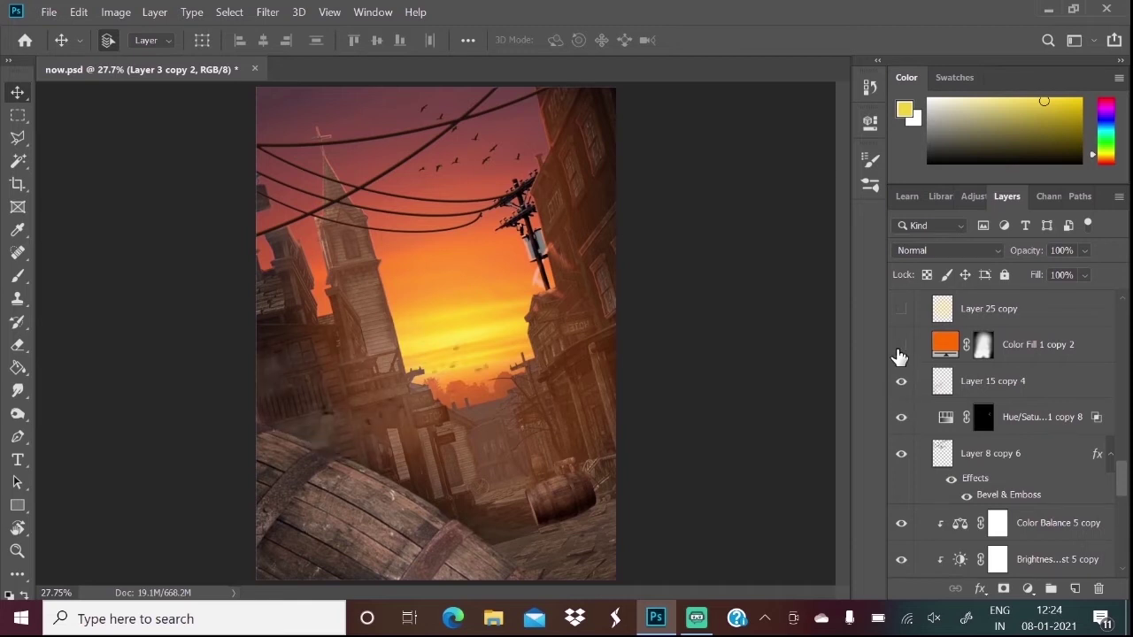
click(900, 347)
click(901, 309)
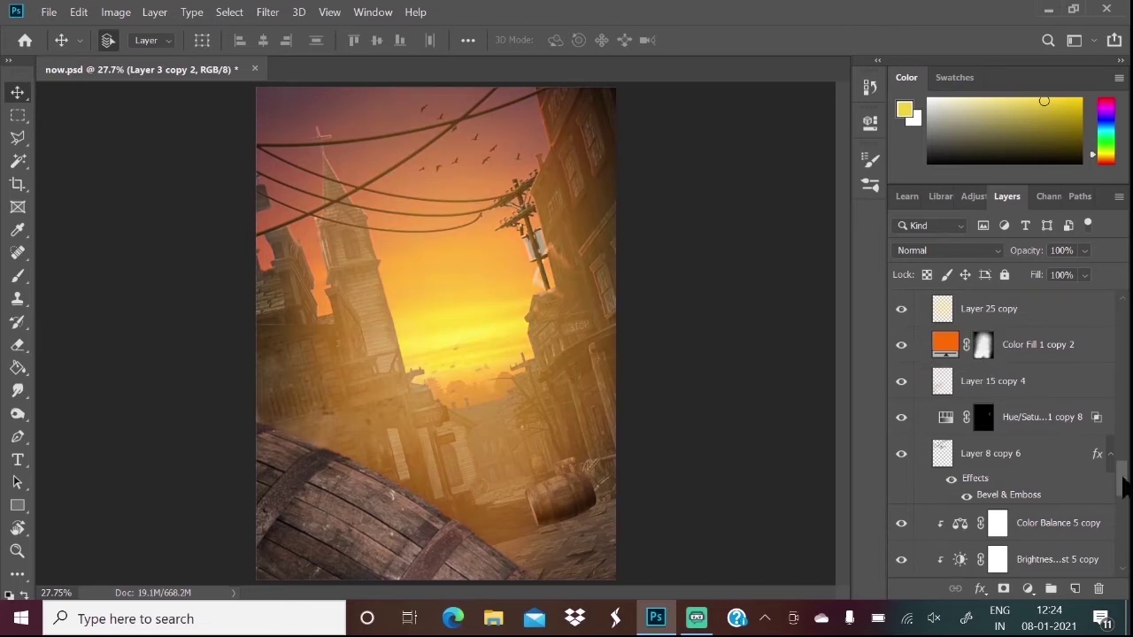
Show the man with the pistol and recolour his plaid shirt from blue to red.
drag(1126, 489, 1126, 453)
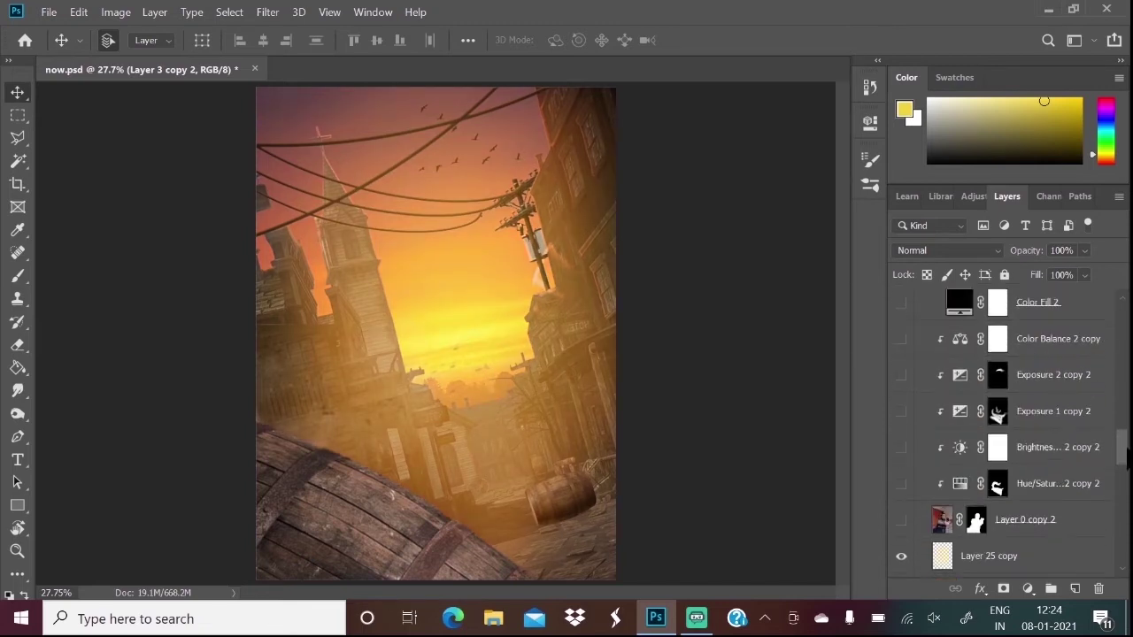
click(901, 521)
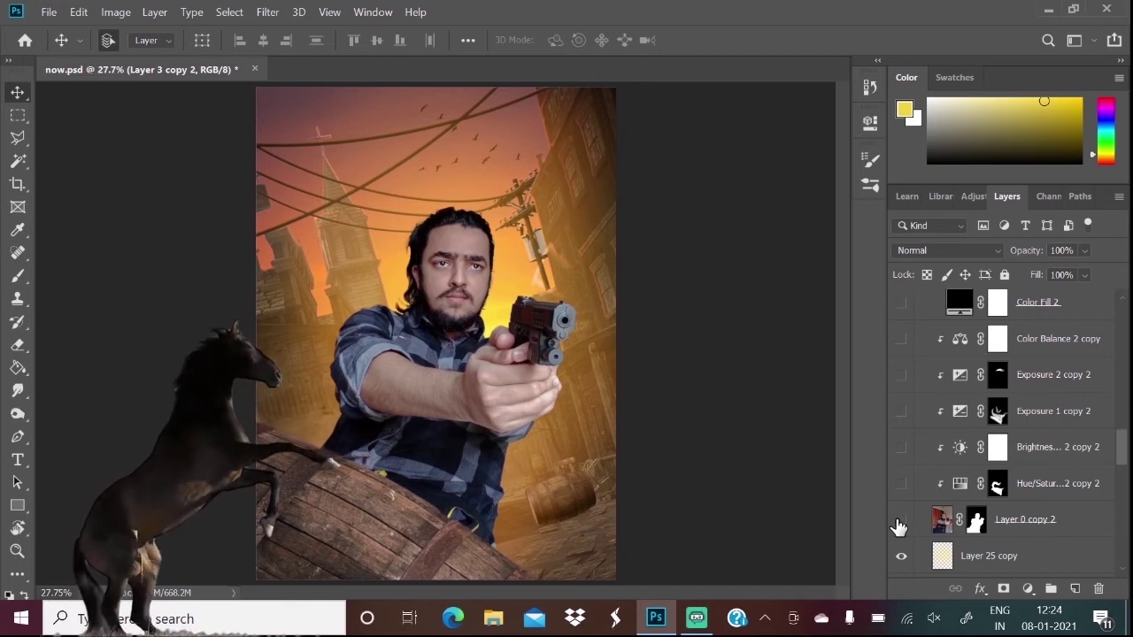
click(900, 520)
click(899, 522)
click(899, 521)
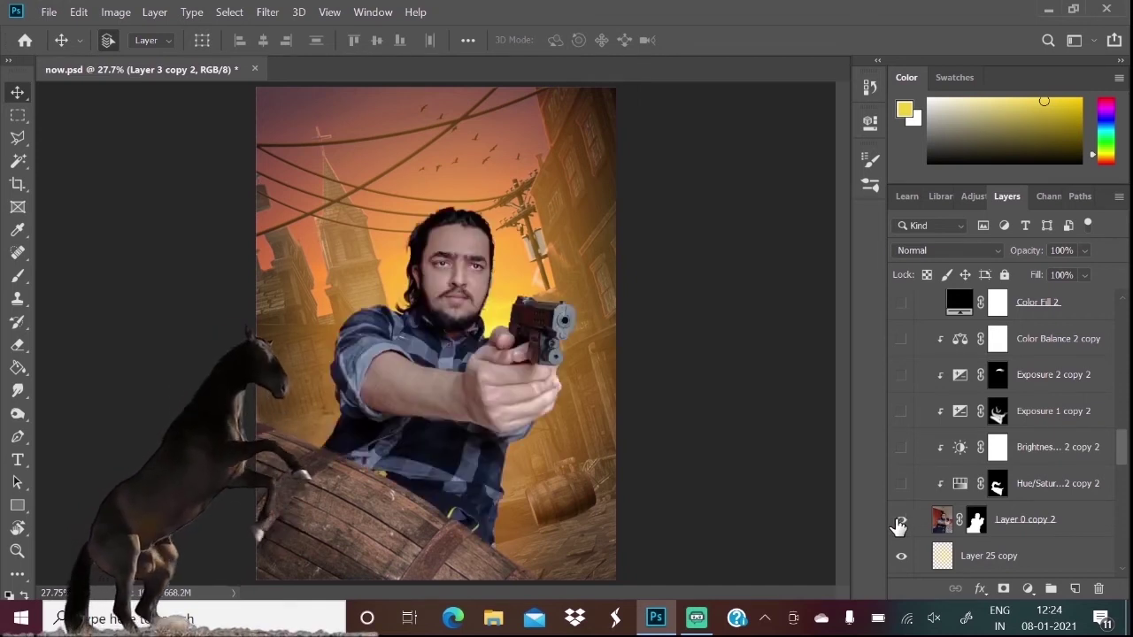
click(900, 497)
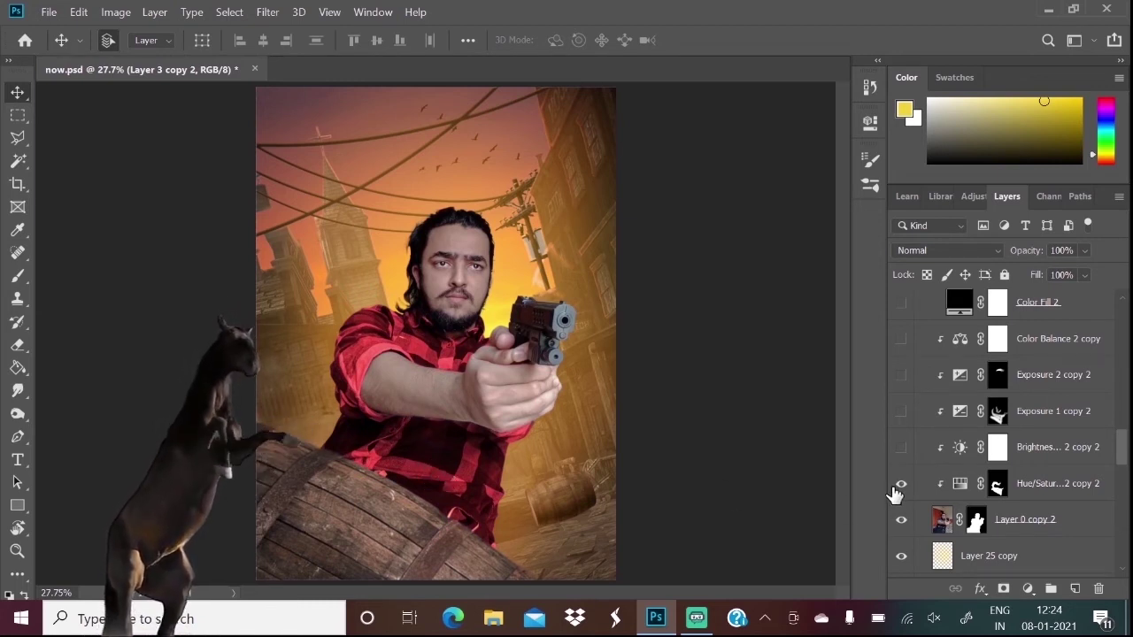
click(899, 489)
click(899, 488)
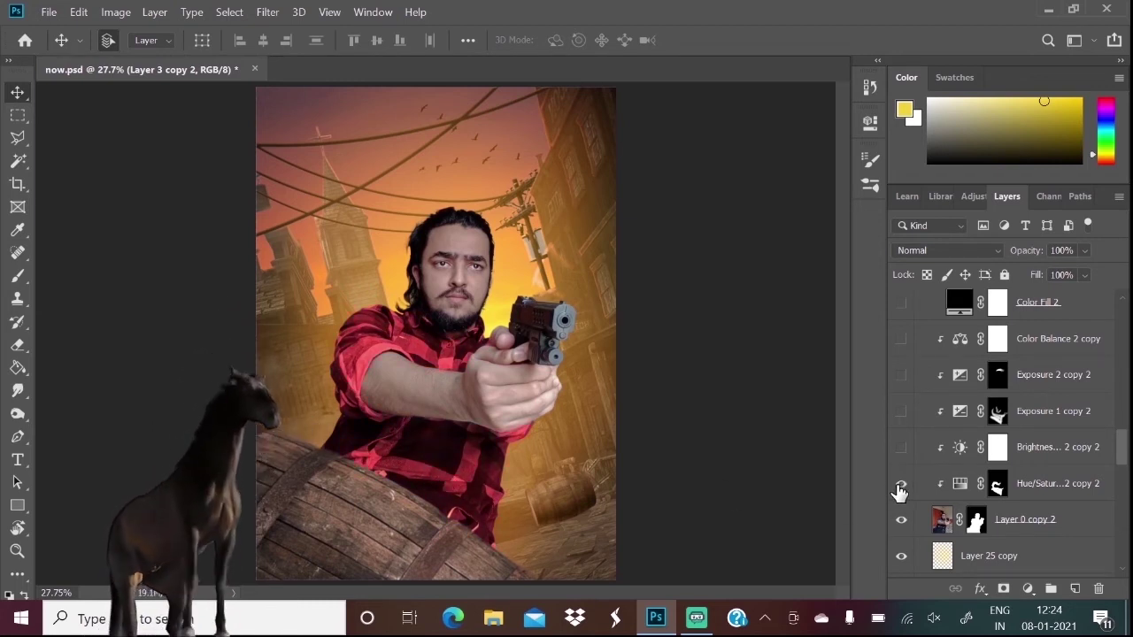
click(899, 489)
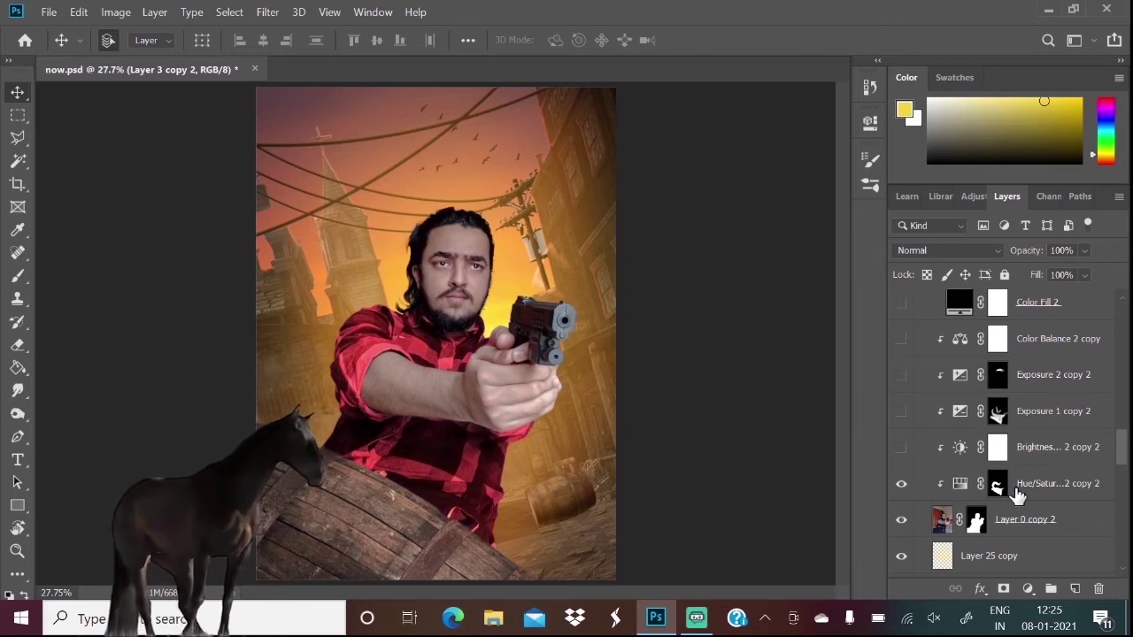
click(960, 485)
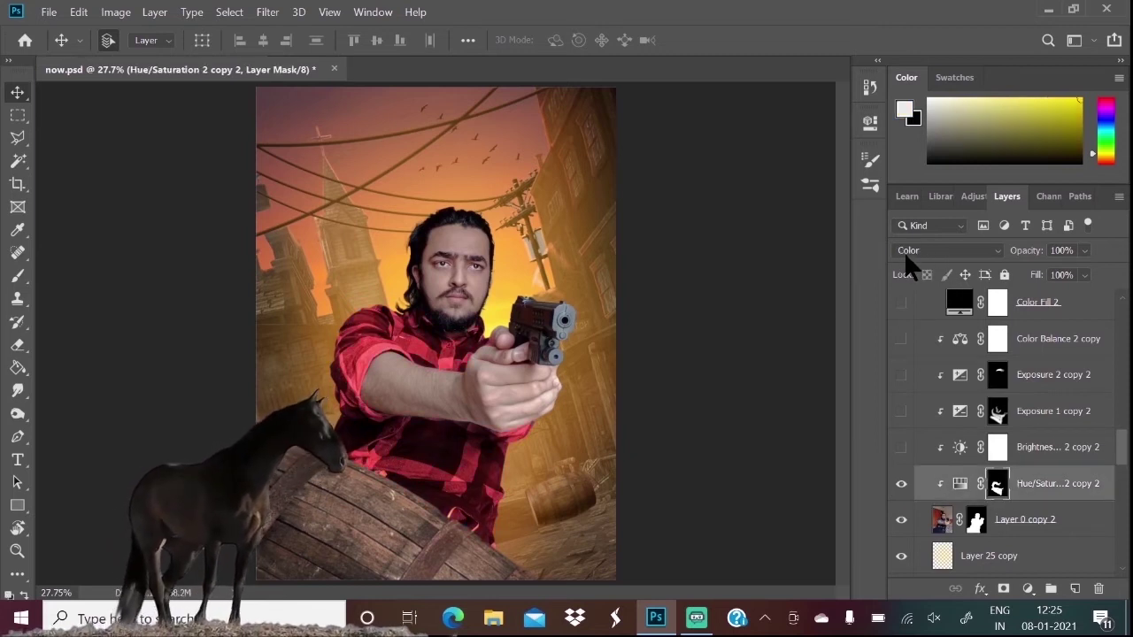
Reveal Brightness 2 copy 2 and the exposure shading on the shirt, arm and forehead.
click(901, 449)
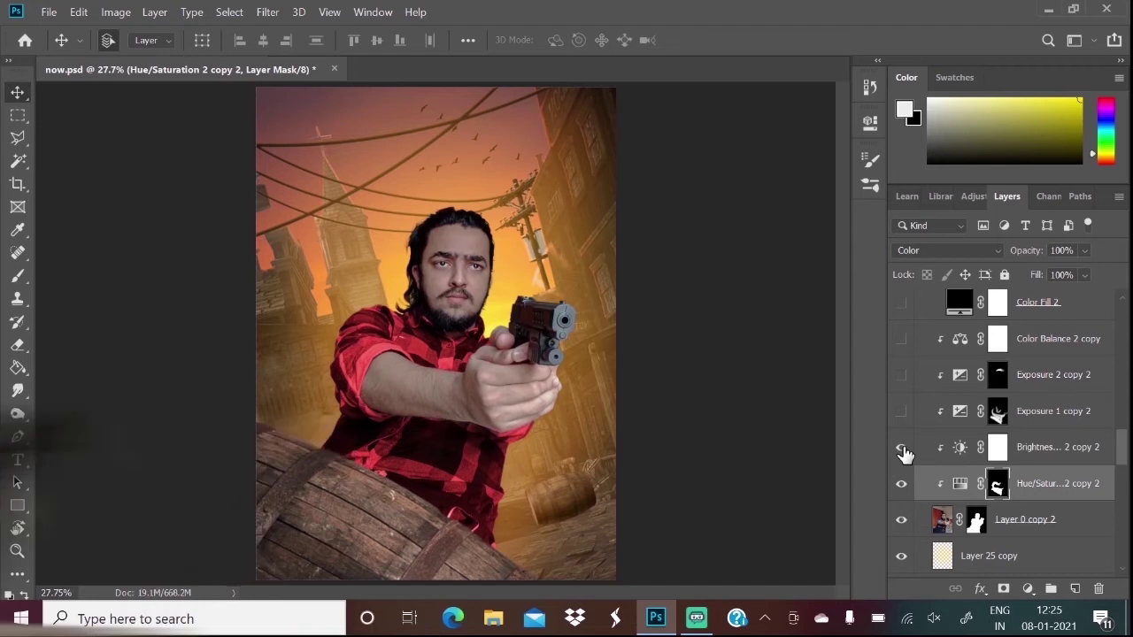
click(901, 412)
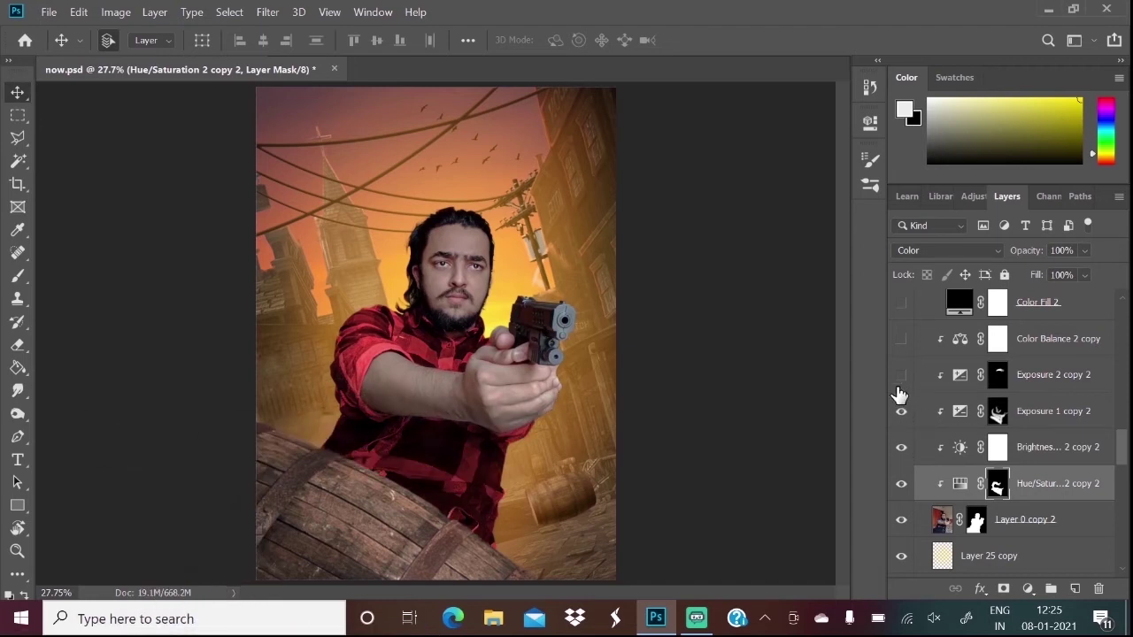
click(900, 413)
click(900, 412)
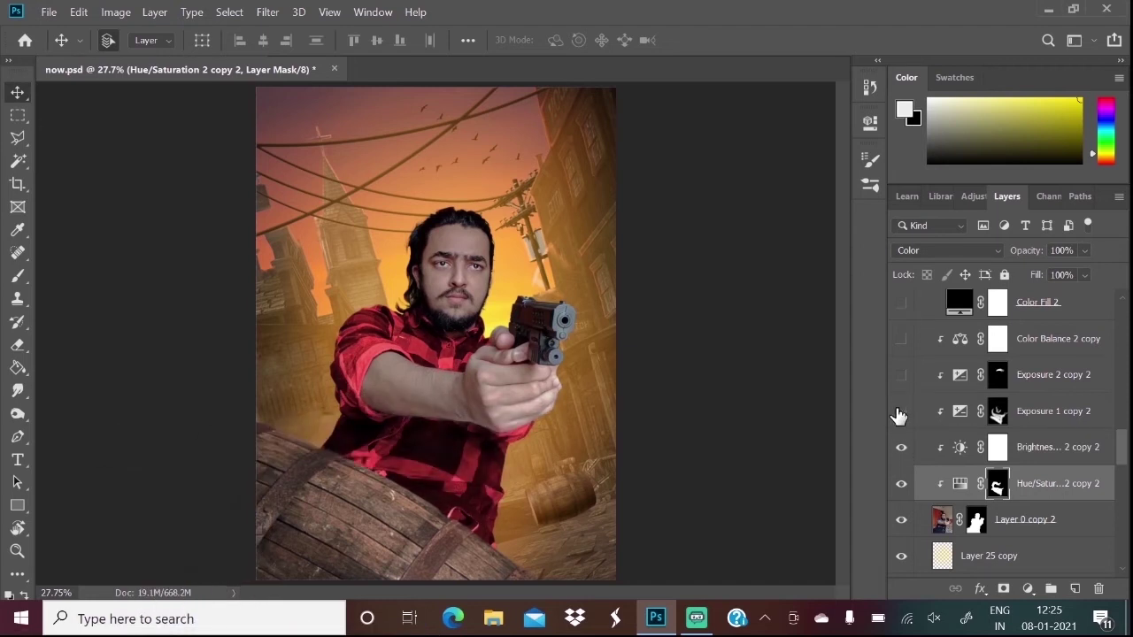
click(900, 413)
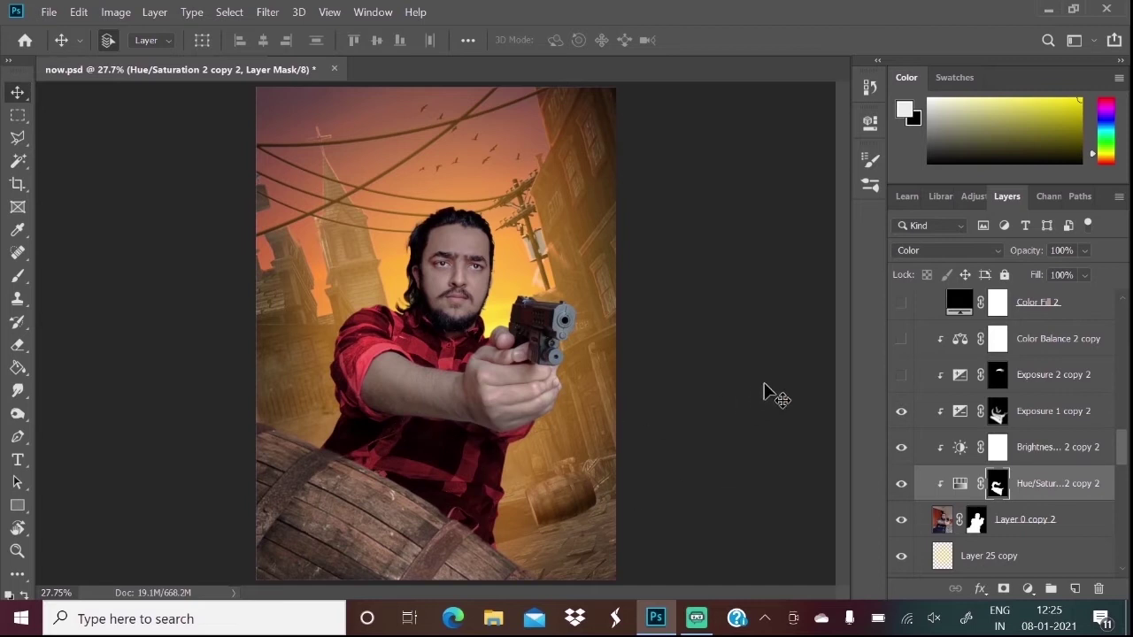
click(900, 375)
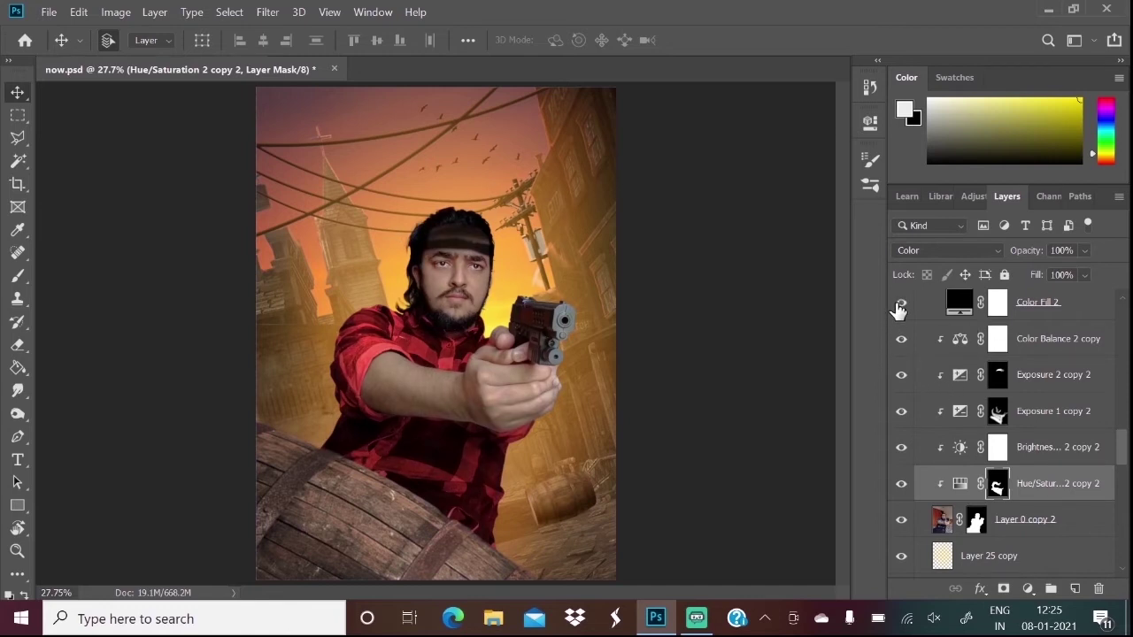
Turn on the bright glow around the man and the warming Gradient Map 1.
drag(1120, 456, 1117, 420)
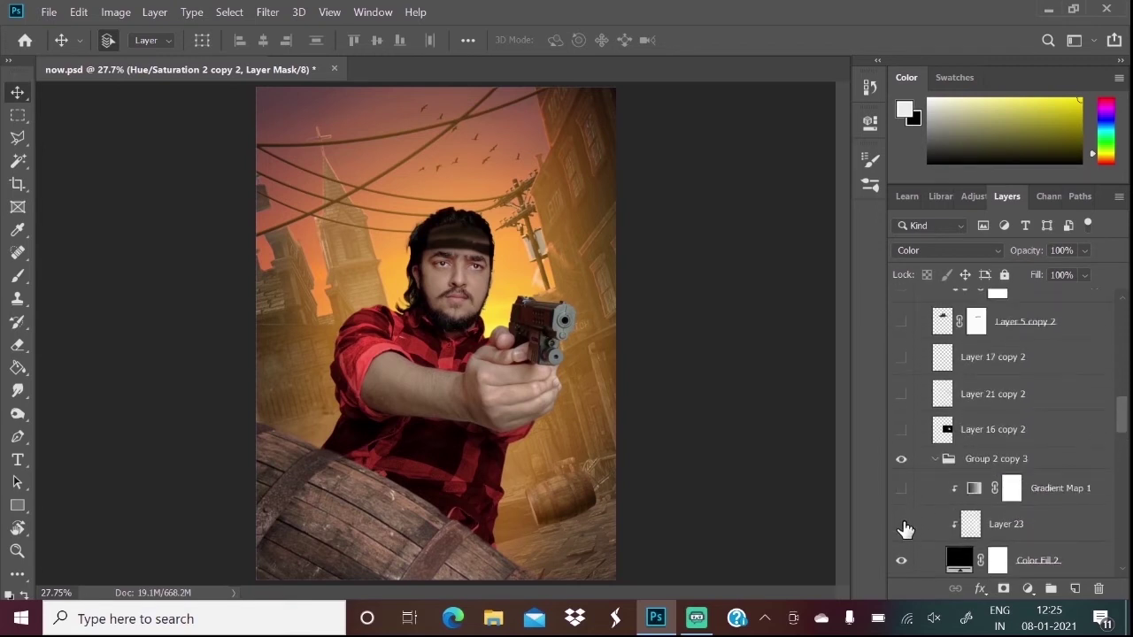
click(901, 526)
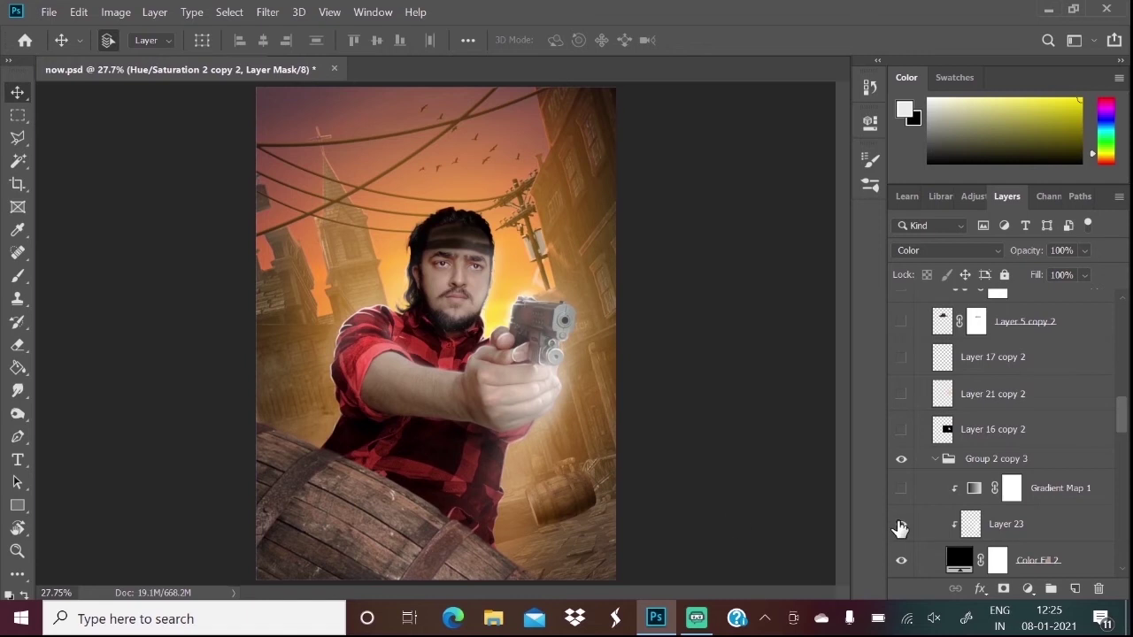
click(900, 525)
click(901, 489)
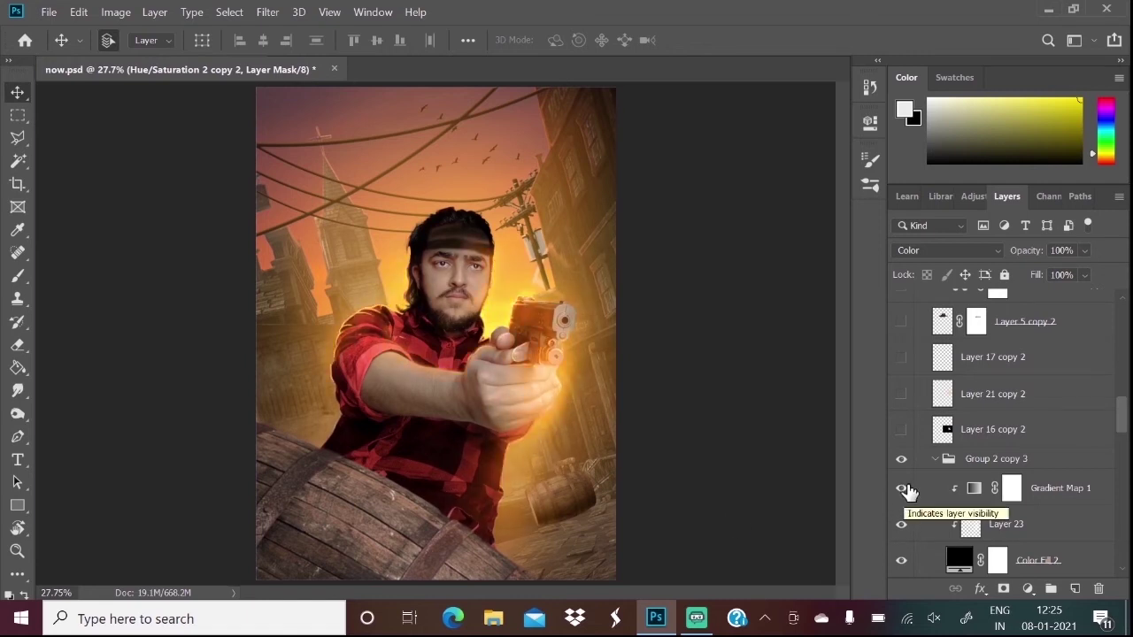
click(935, 461)
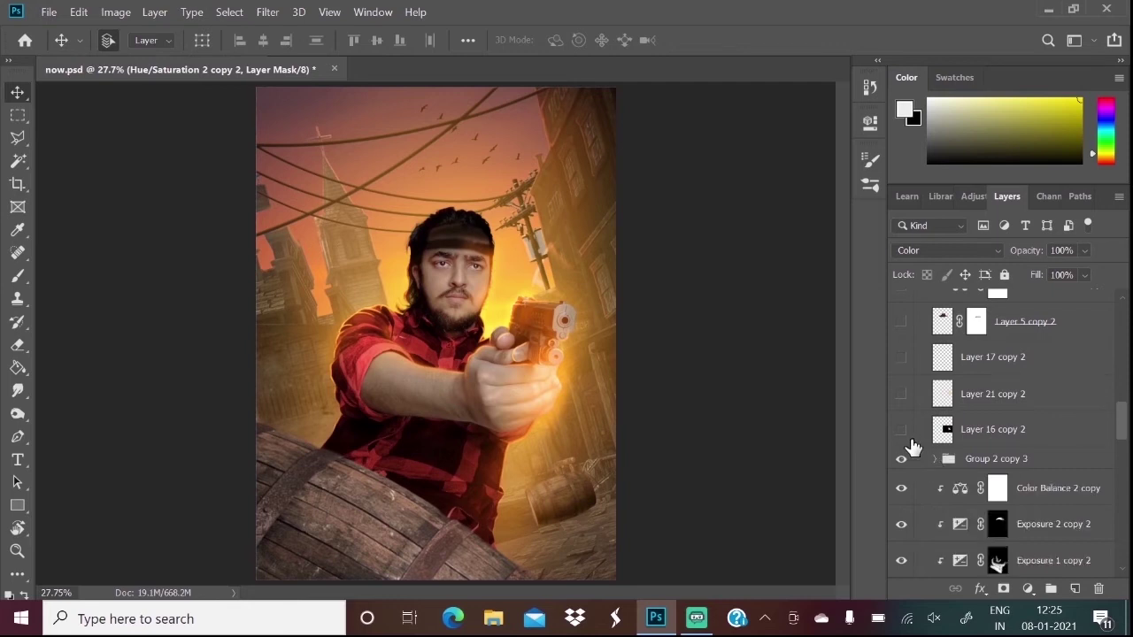
Reveal the muzzle flash with its brighter glow and the cowboy hat on the man.
click(901, 429)
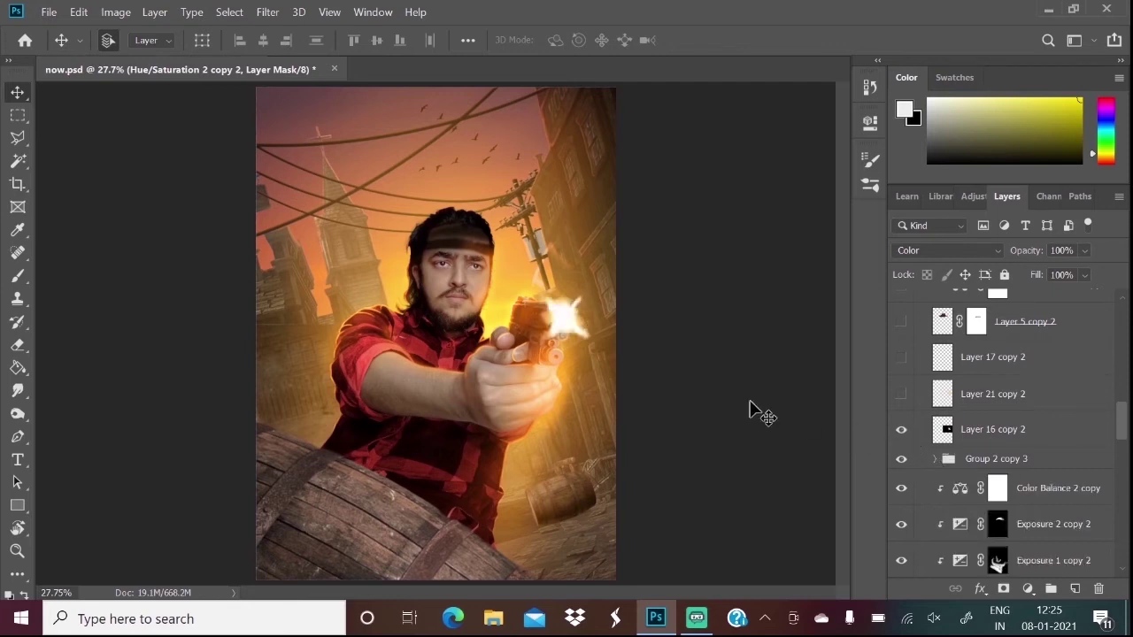
click(898, 396)
click(898, 397)
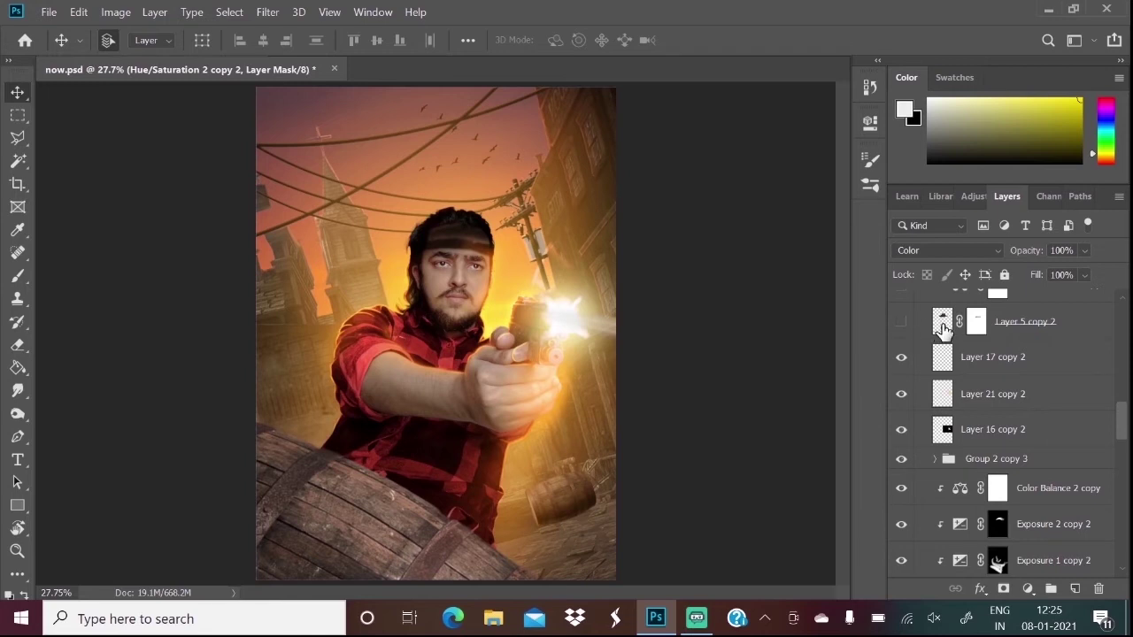
click(903, 329)
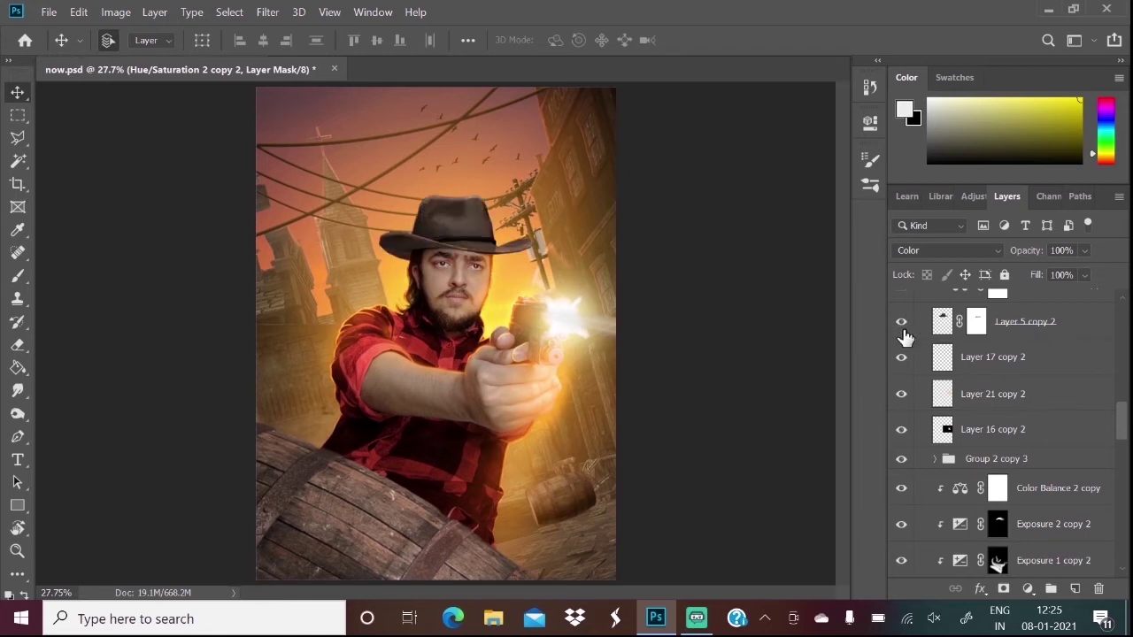
click(903, 329)
click(902, 329)
click(903, 332)
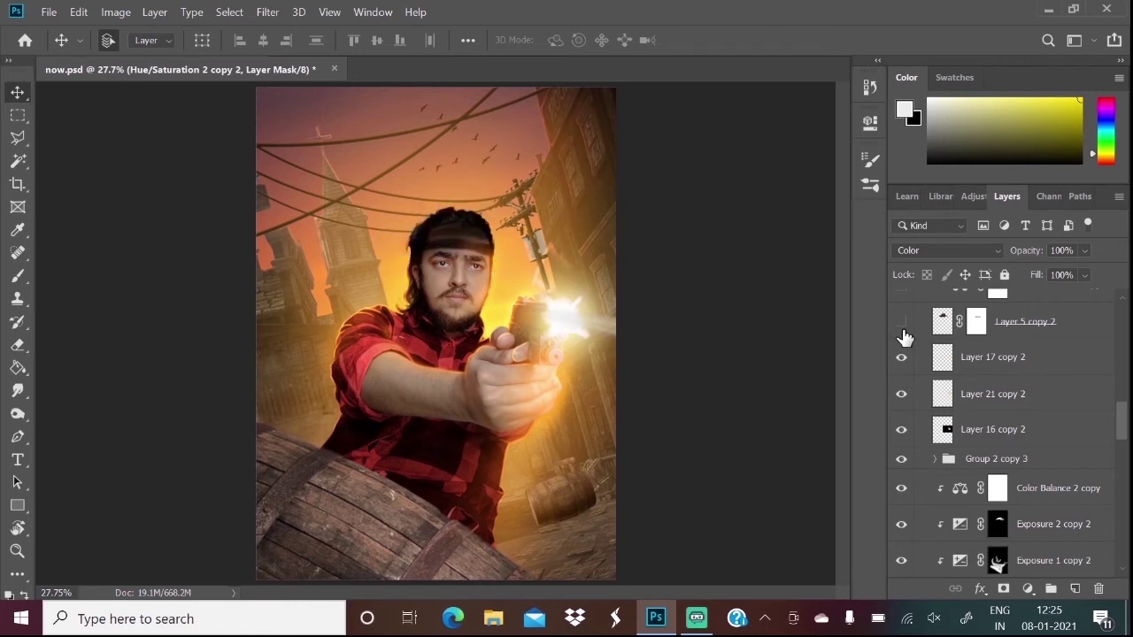
click(902, 329)
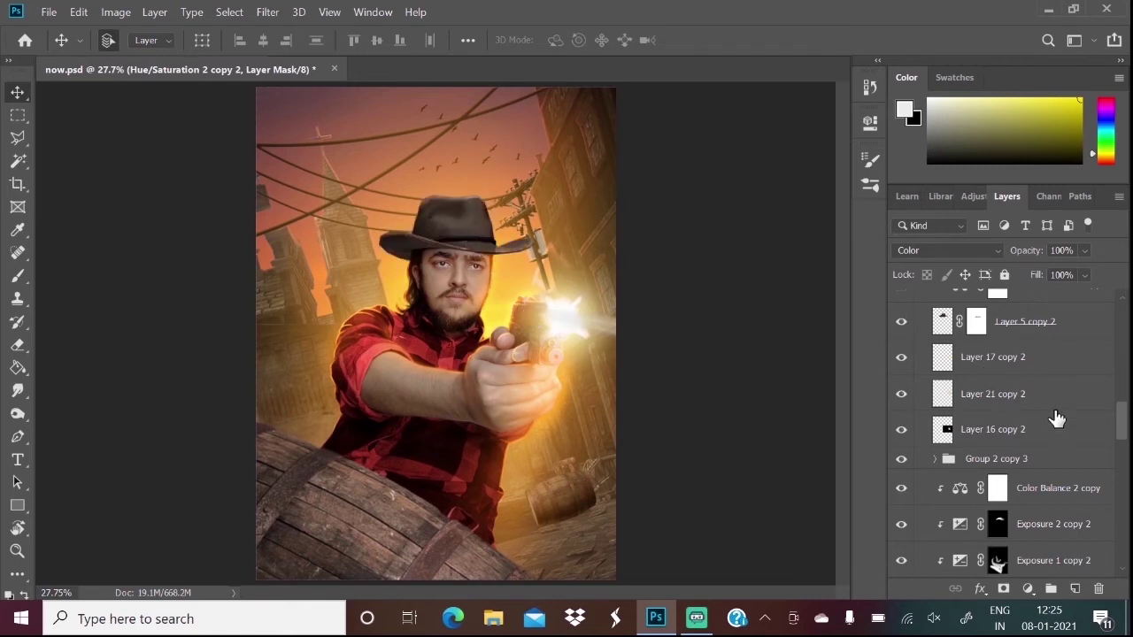
Add the hat-brim shading and the toned-down smoke and light-ray overlays.
drag(1122, 428, 1120, 380)
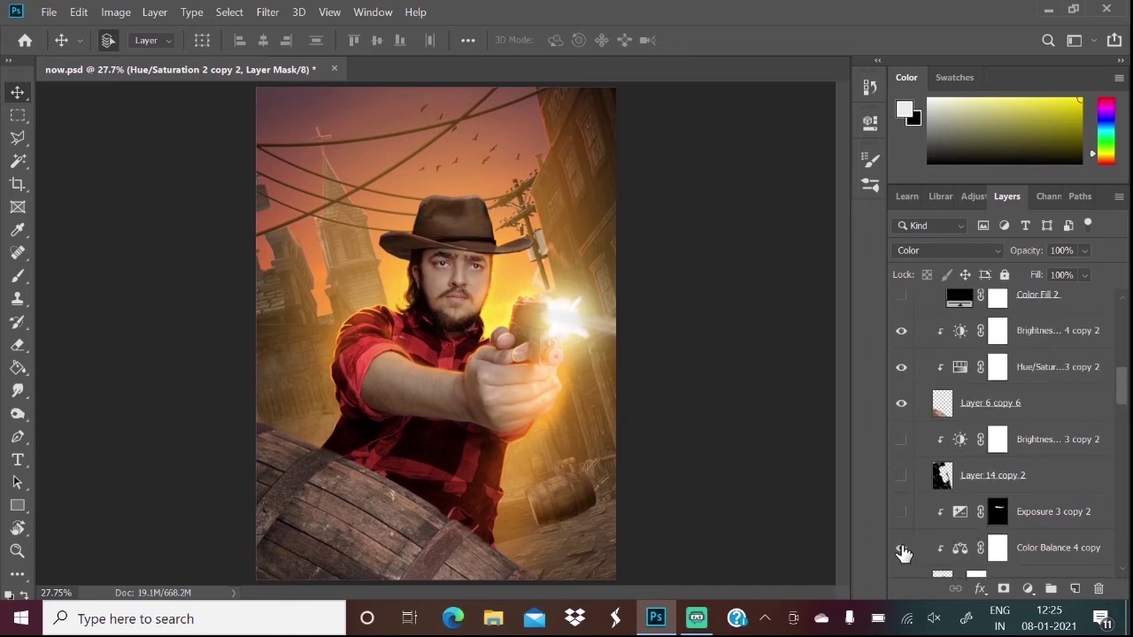
click(899, 513)
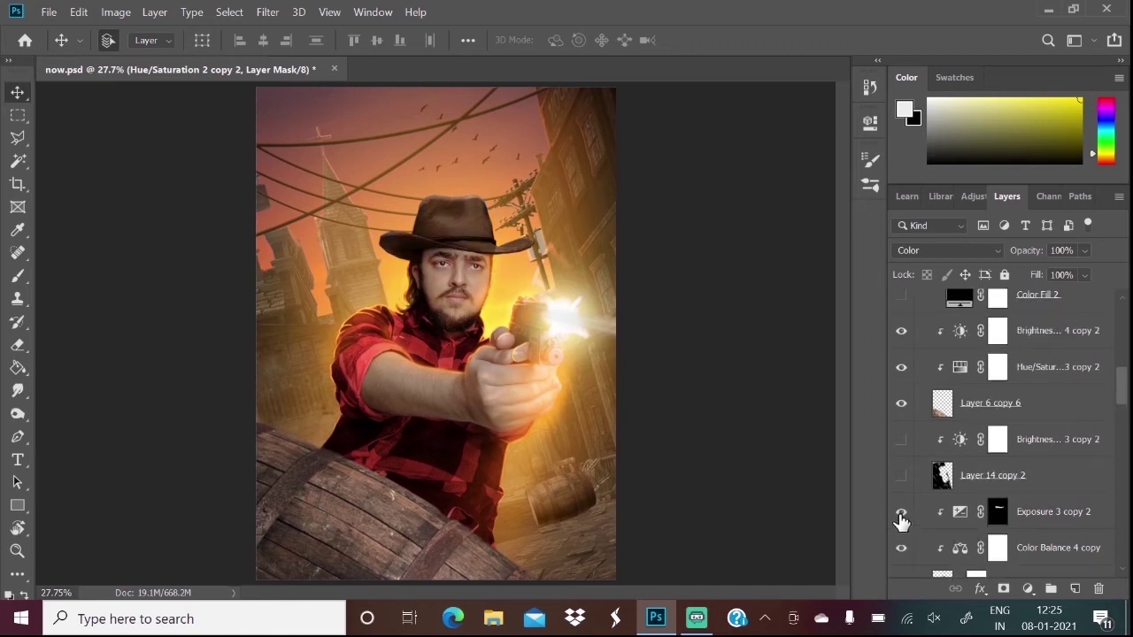
click(899, 513)
click(900, 478)
click(900, 478)
click(900, 478)
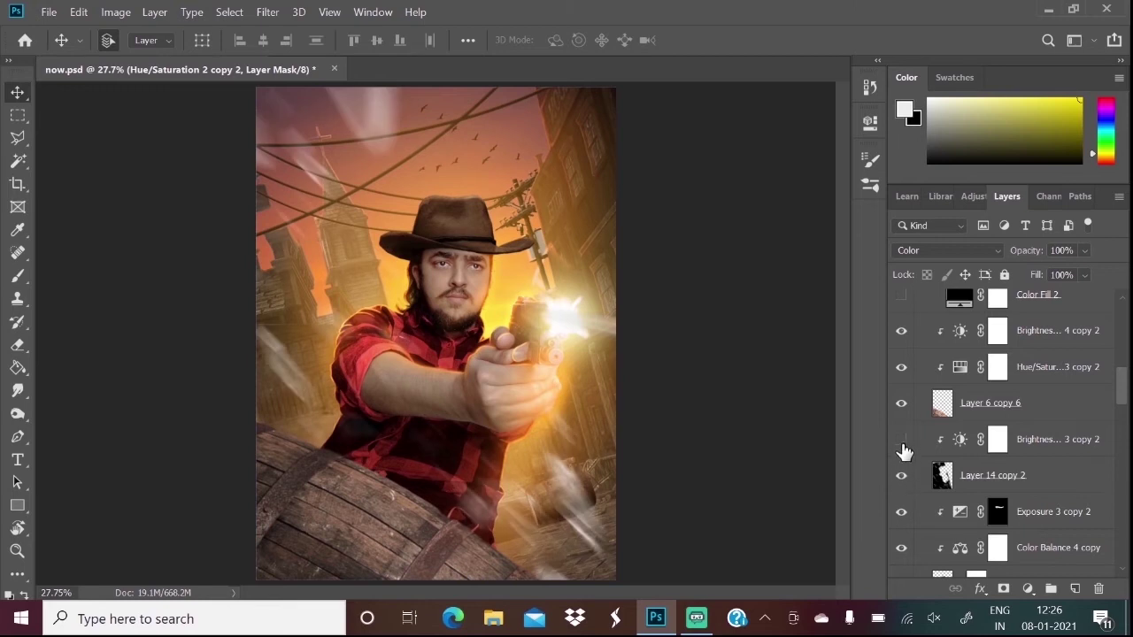
click(901, 440)
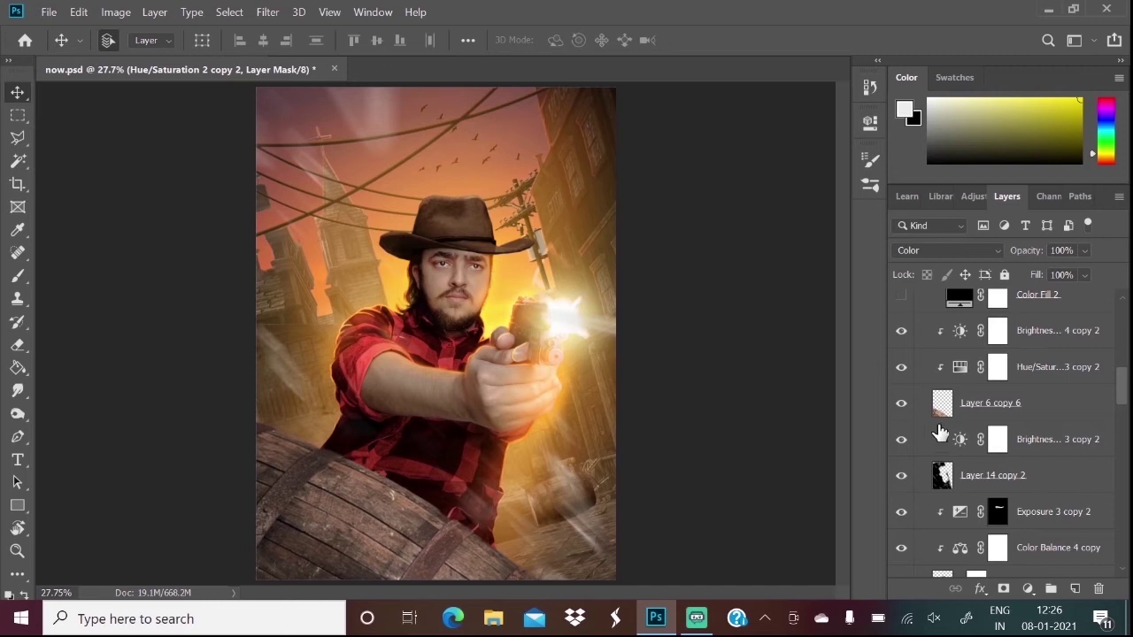
Hide Color Fill 2 and turn on the barrel-and-figure glow and Gradient Map 1 grade.
scroll(957, 377, up, 2)
scroll(958, 377, up, 3)
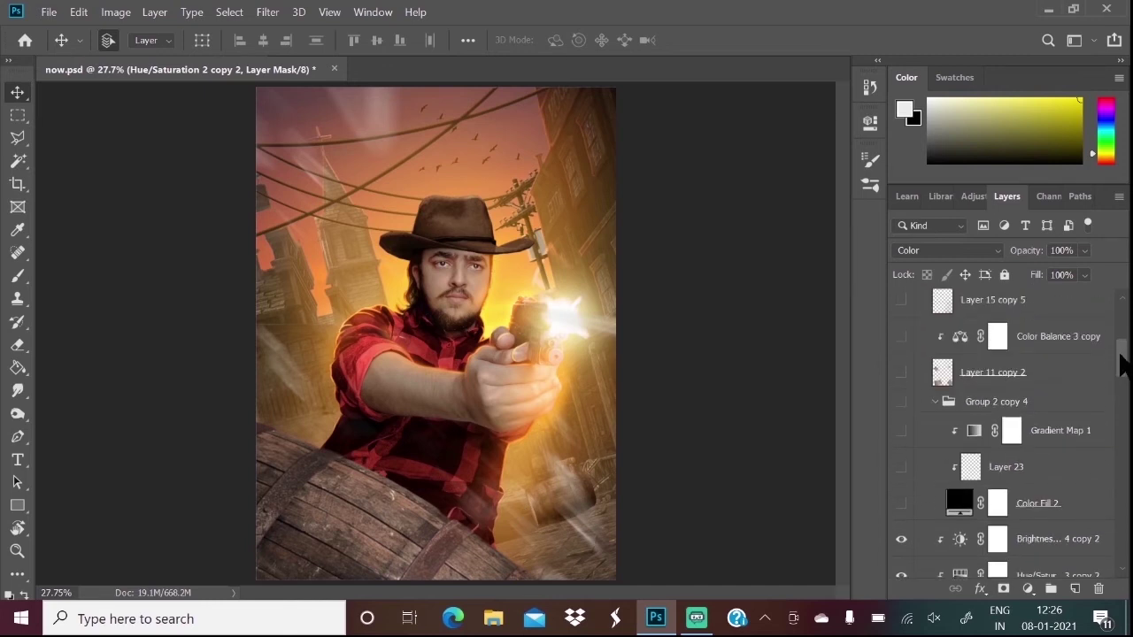
click(900, 503)
click(901, 469)
double_click(901, 469)
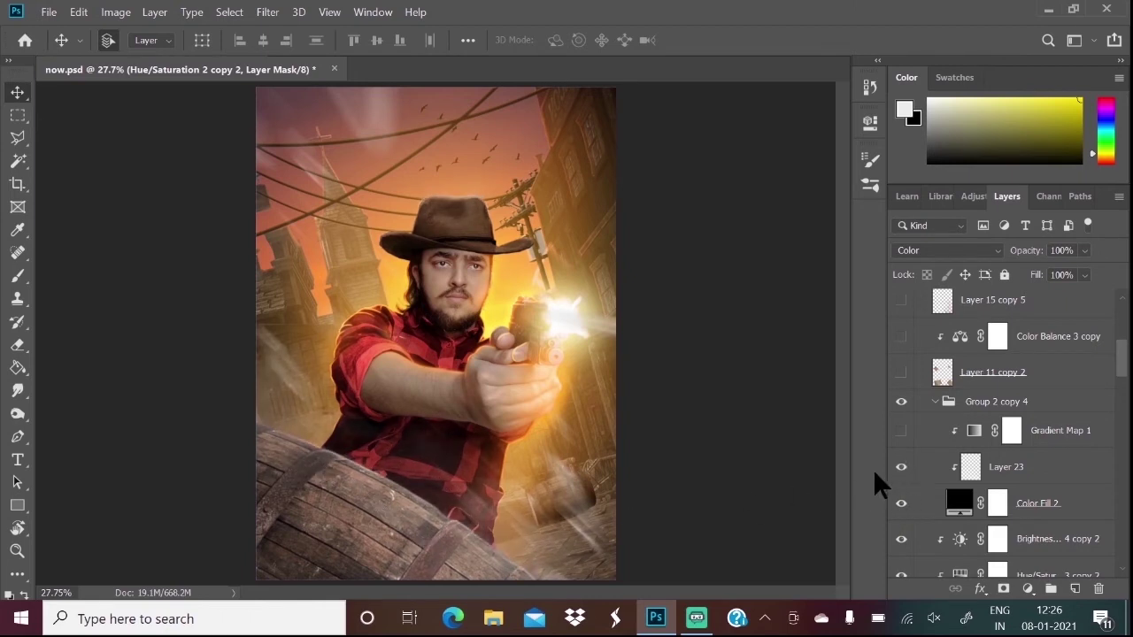
click(900, 432)
click(935, 402)
Reveal the flying paper sheets, debris near the gun and rim glow around hat and shoulders.
drag(1122, 379, 1120, 363)
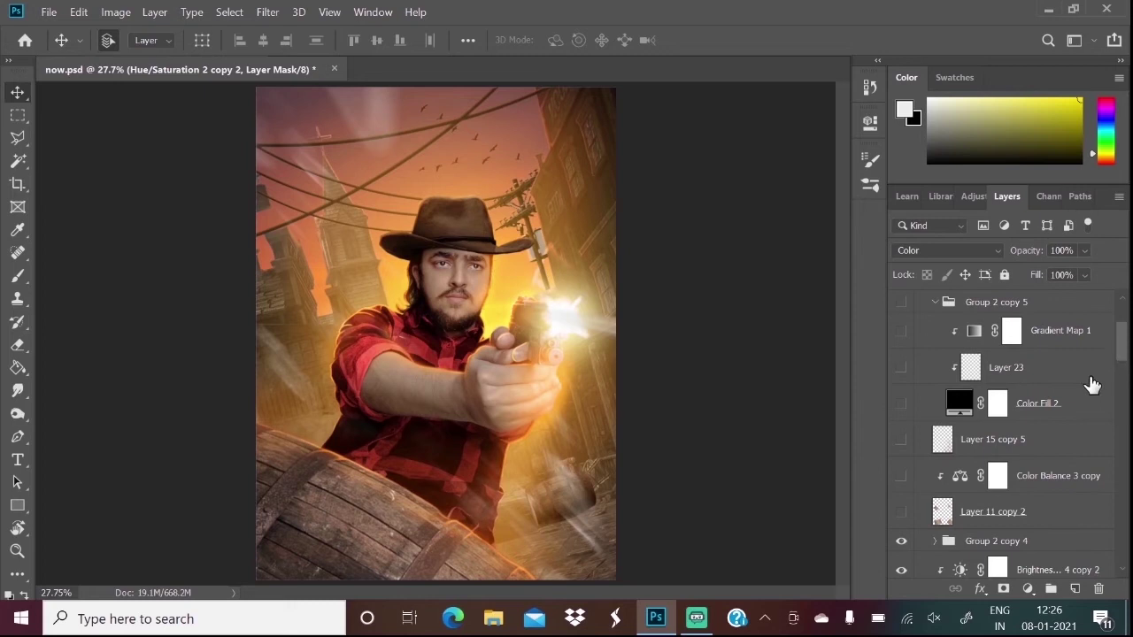
click(901, 513)
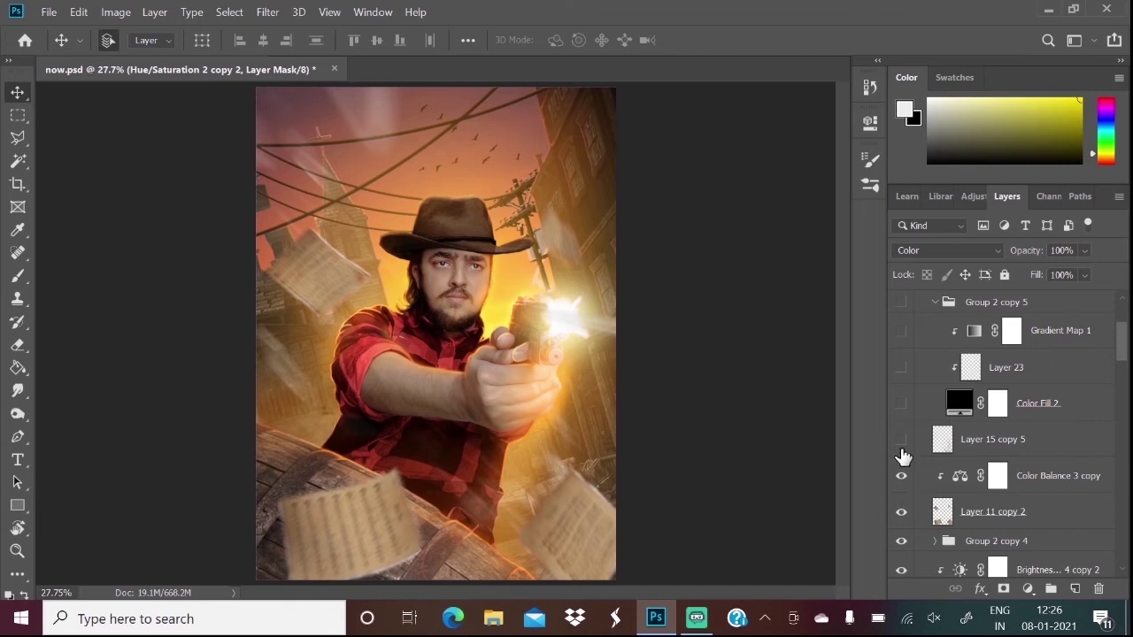
click(901, 440)
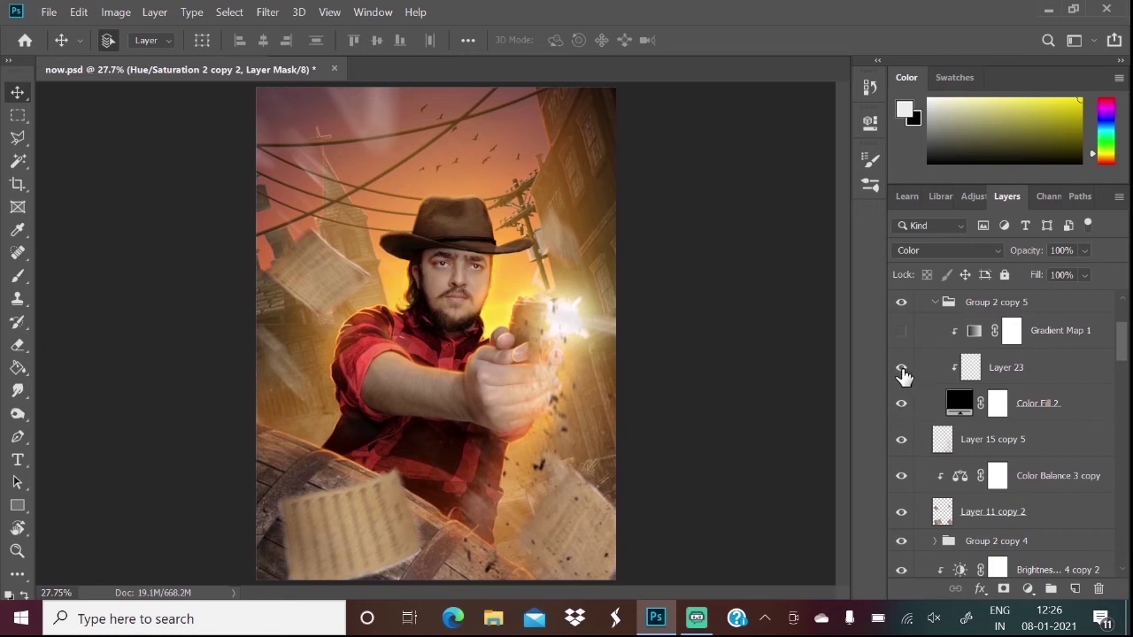
click(901, 367)
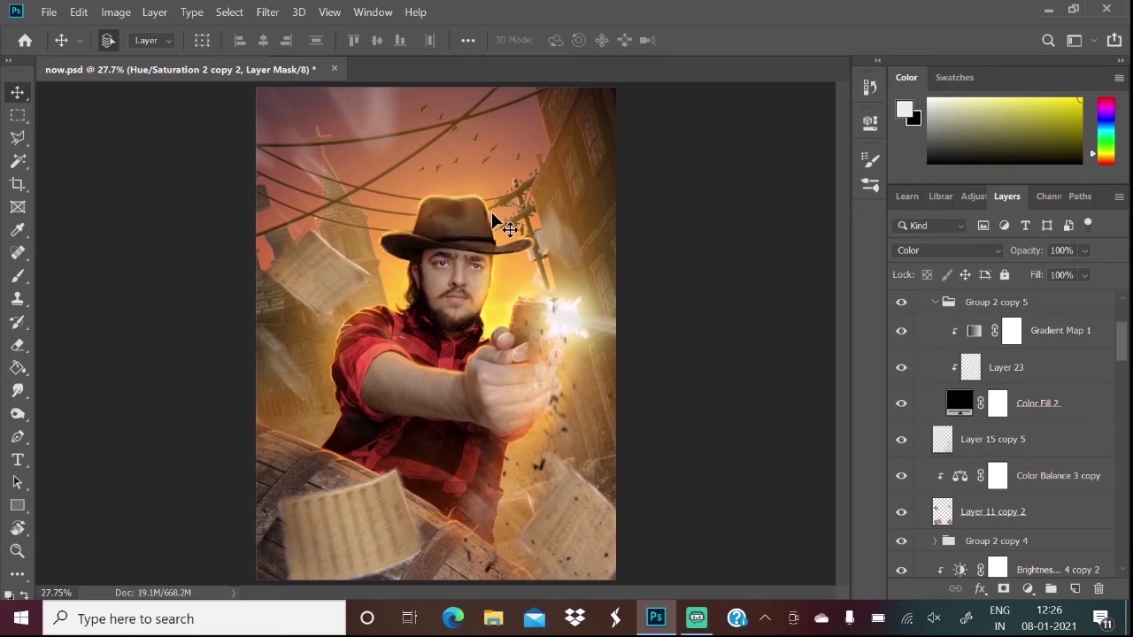
scroll(499, 190, up, 3)
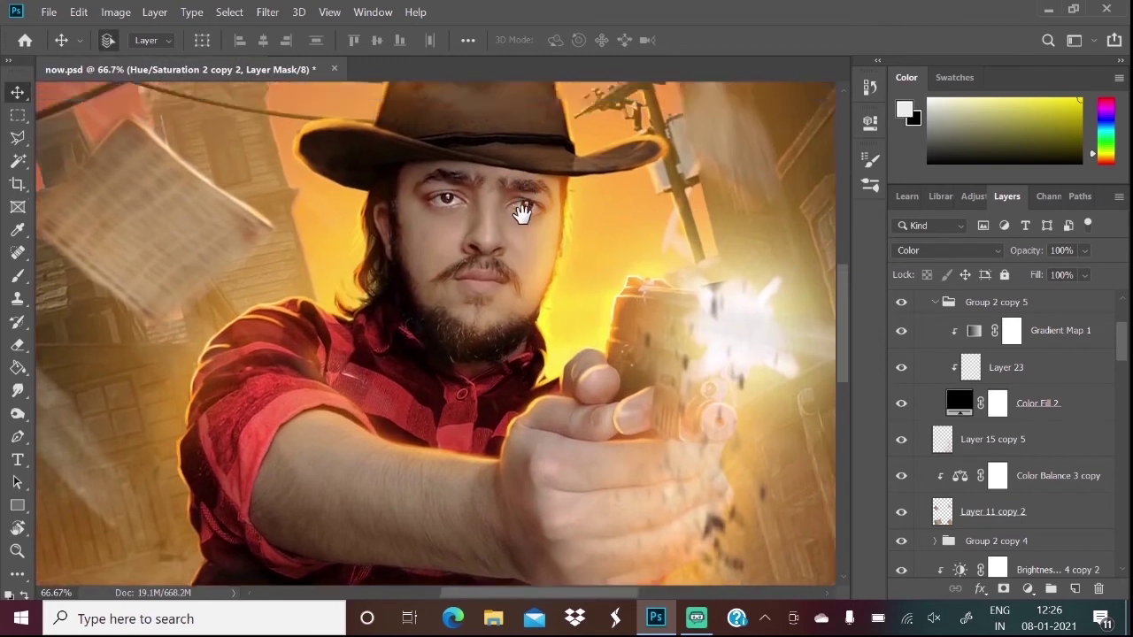
mouse_move(522, 213)
mouse_down()
mouse_move(495, 384)
mouse_move(526, 434)
mouse_move(538, 407)
mouse_up()
scroll(505, 400, up, 1)
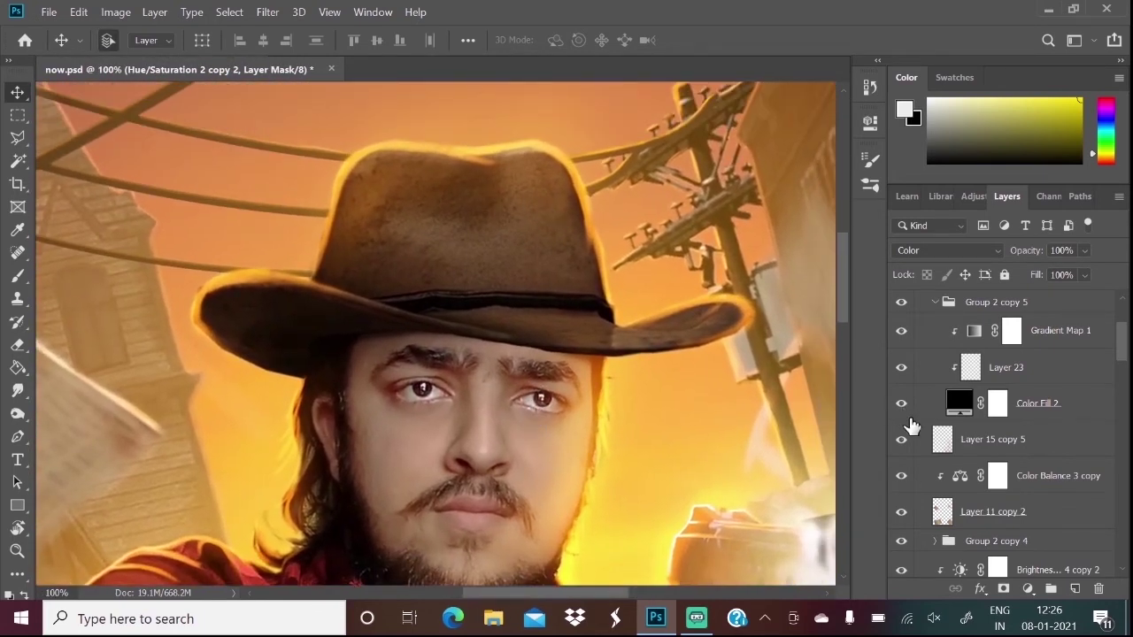
click(900, 332)
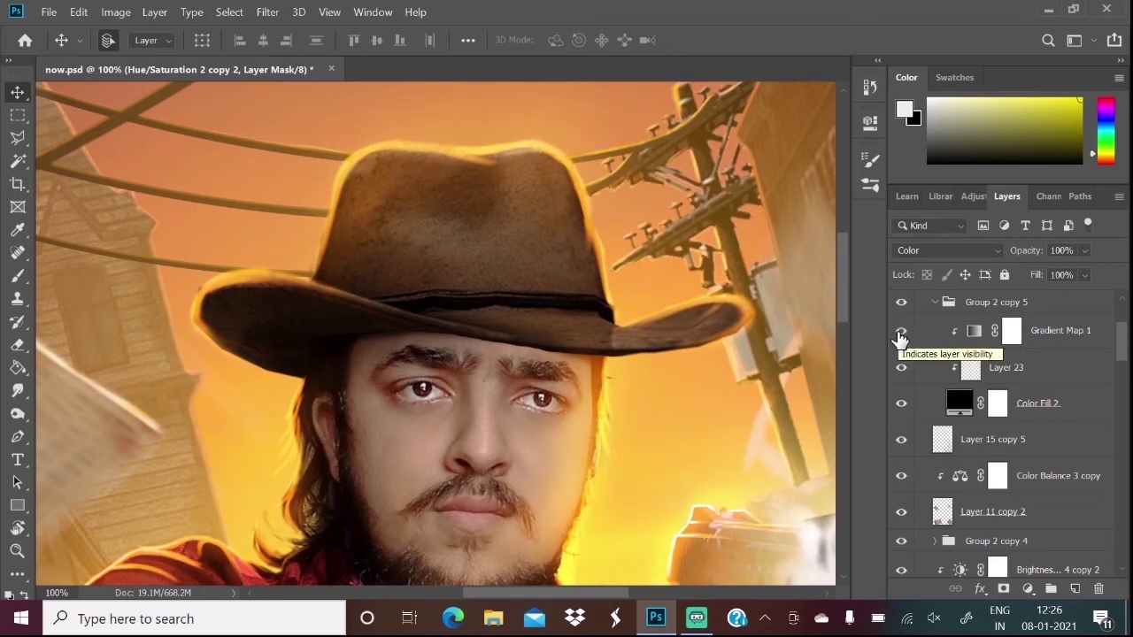
click(936, 303)
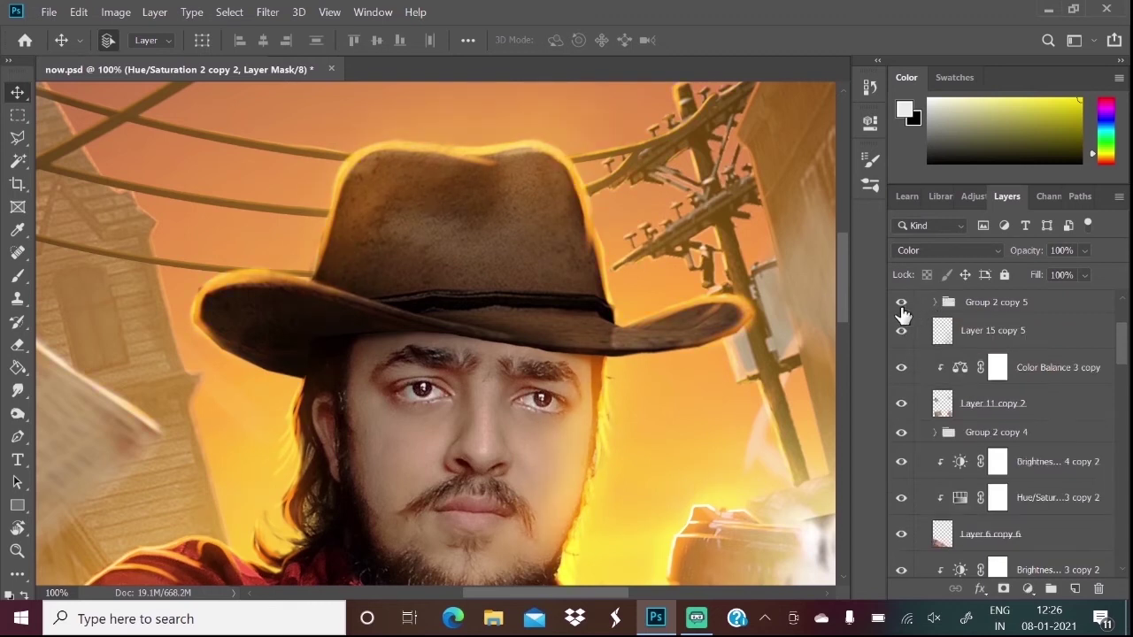
click(900, 306)
click(900, 306)
click(690, 297)
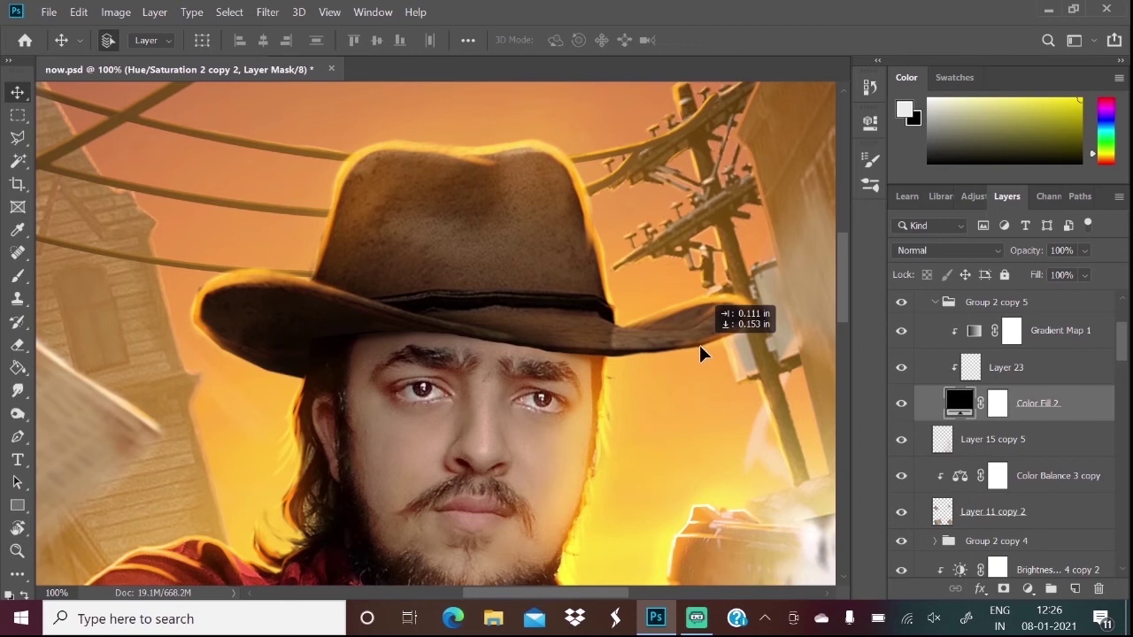
click(902, 305)
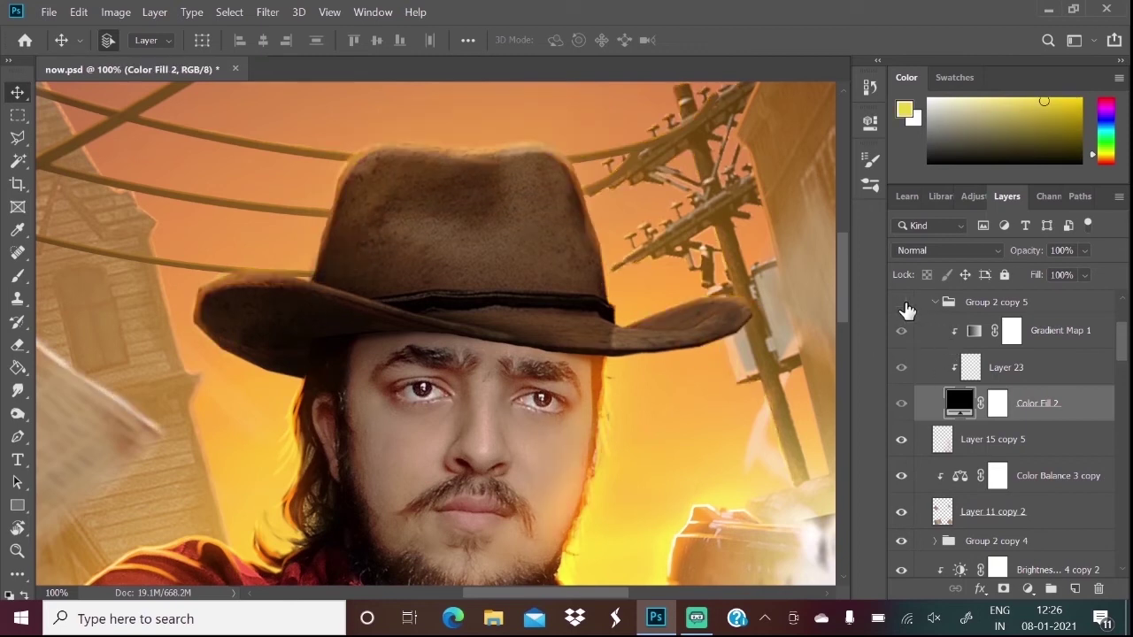
click(902, 305)
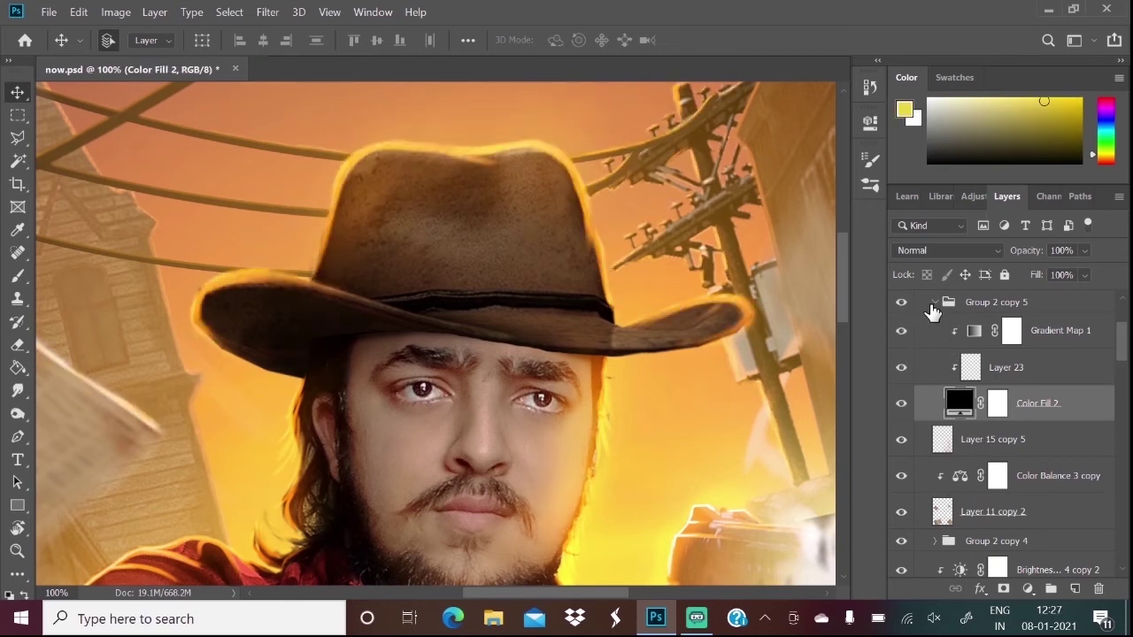
click(934, 303)
drag(1127, 353, 1128, 329)
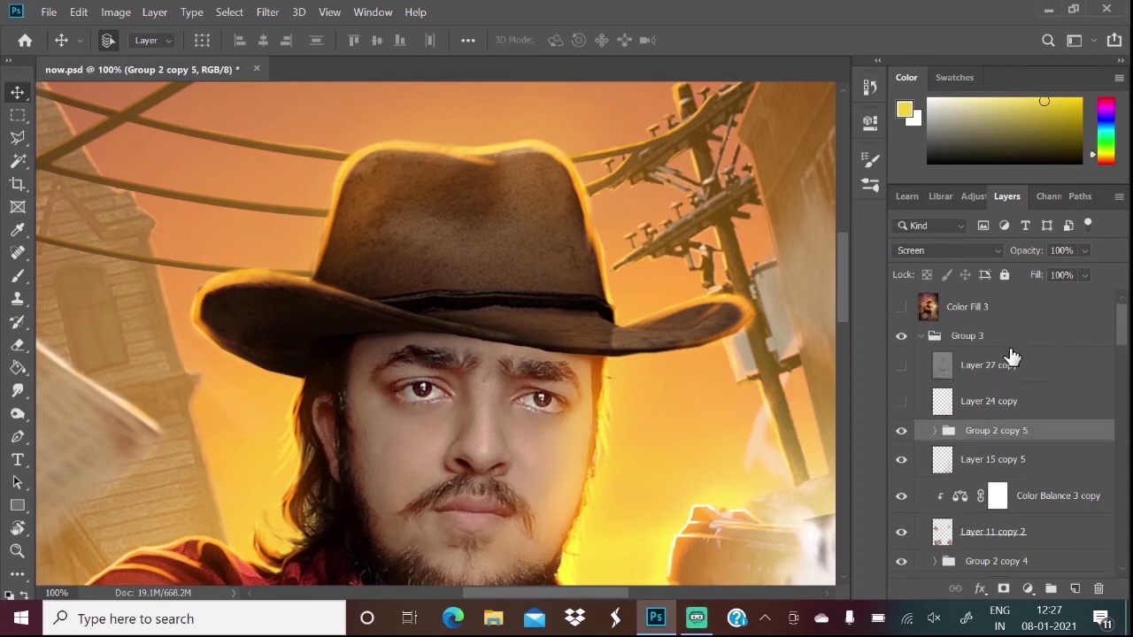
Turn on Layer 24 copy and zoom in to check the yellow glow on the church cross.
key(ctrl+0)
click(901, 405)
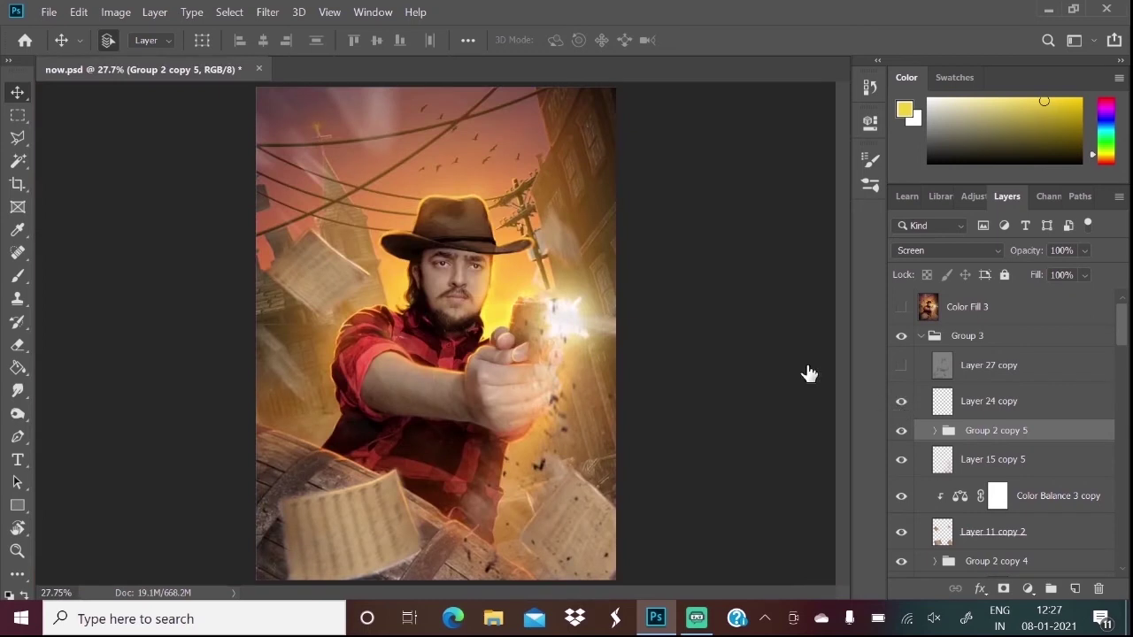
key(ctrl+plus)
key(ctrl+plus)
key(ctrl+plus)
key(ctrl+plus)
key(ctrl+plus)
drag(325, 127, 607, 365)
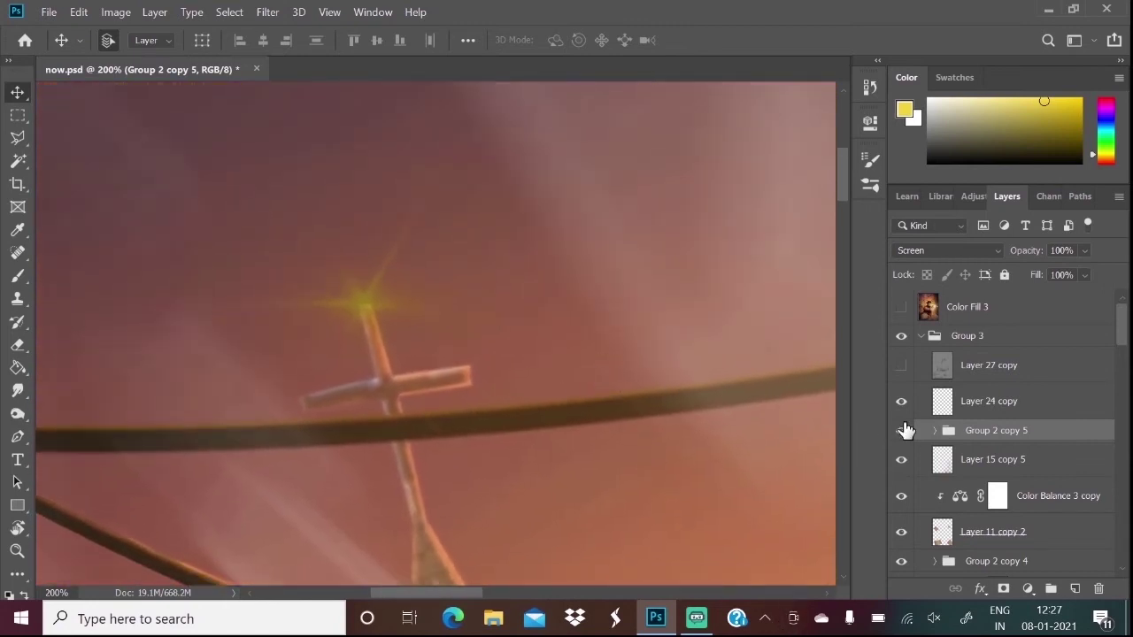
click(900, 403)
click(901, 403)
click(901, 403)
Turn on Layer 27 copy to slightly darken the cowboy's face and hat area.
scroll(705, 430, down, 4)
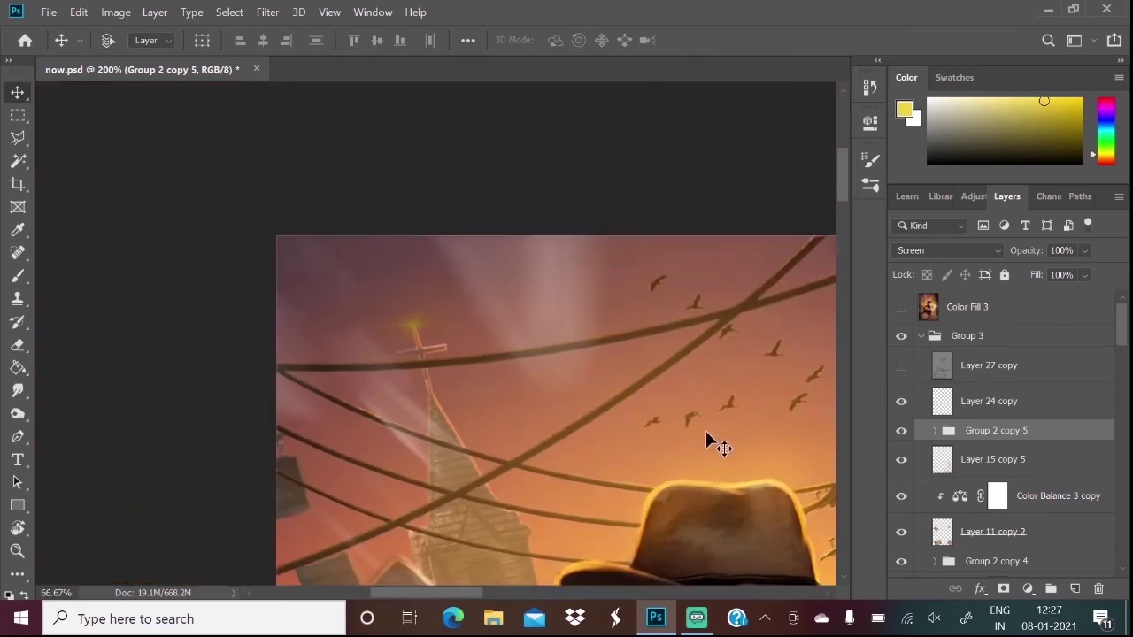
scroll(705, 430, up, 1)
drag(708, 381, 668, 201)
scroll(695, 293, up, 1)
mouse_move(745, 300)
mouse_down()
mouse_move(470, 308)
mouse_move(496, 345)
mouse_up()
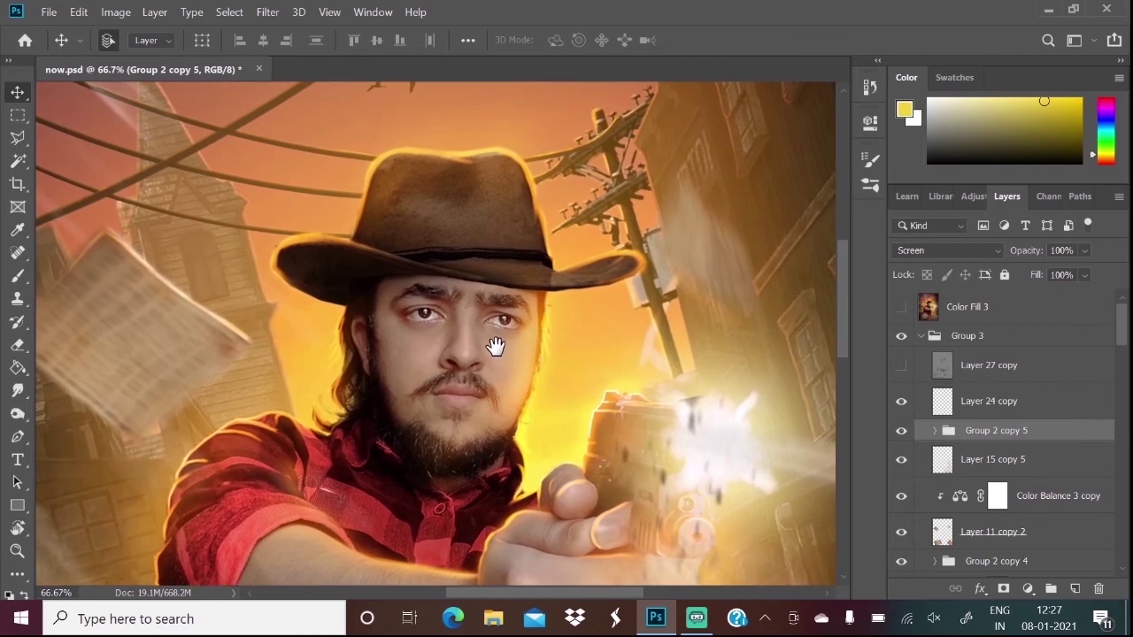
click(901, 365)
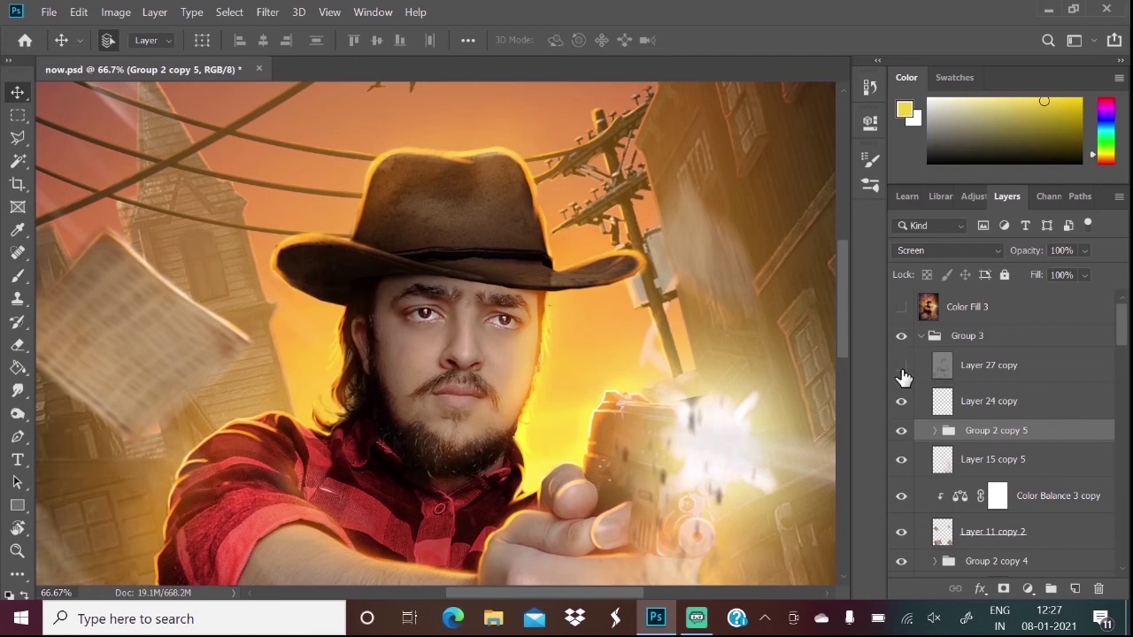
mouse_move(635, 502)
mouse_down()
mouse_move(680, 335)
mouse_move(666, 370)
mouse_up()
key(ctrl+0)
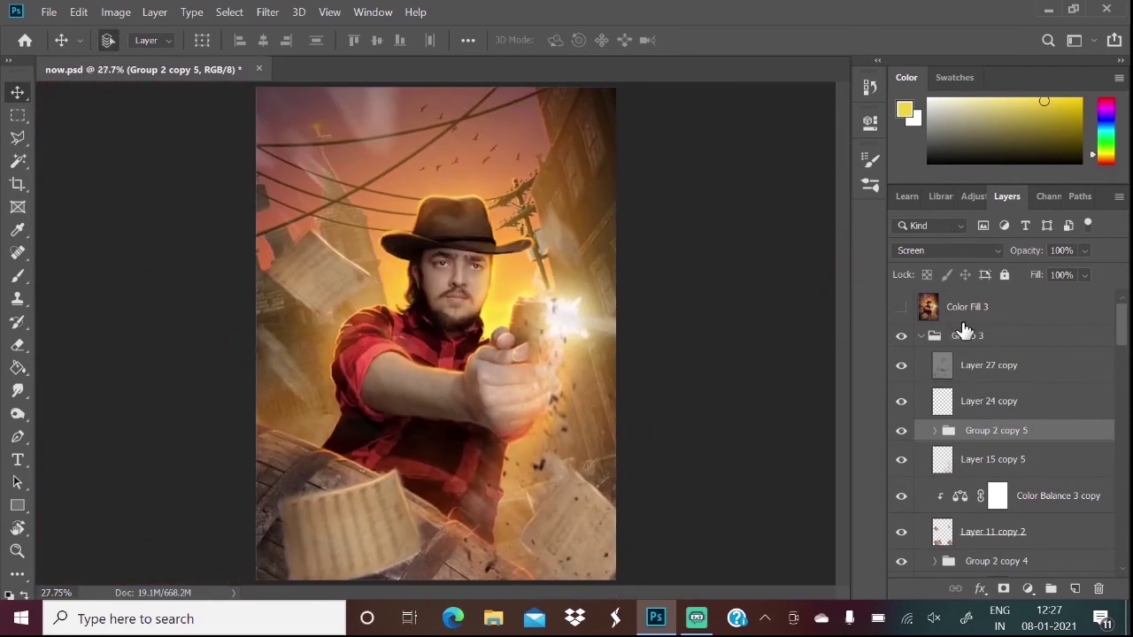
Collapse Group 3 and compare the Color Fill 3 grade before leaving it on.
click(920, 341)
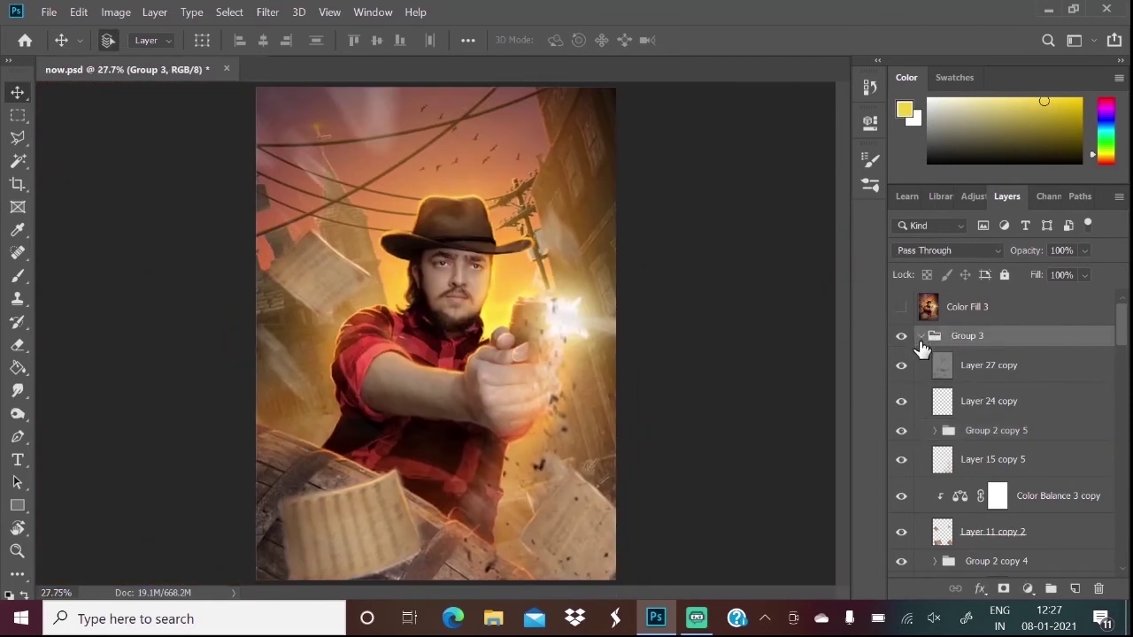
click(920, 338)
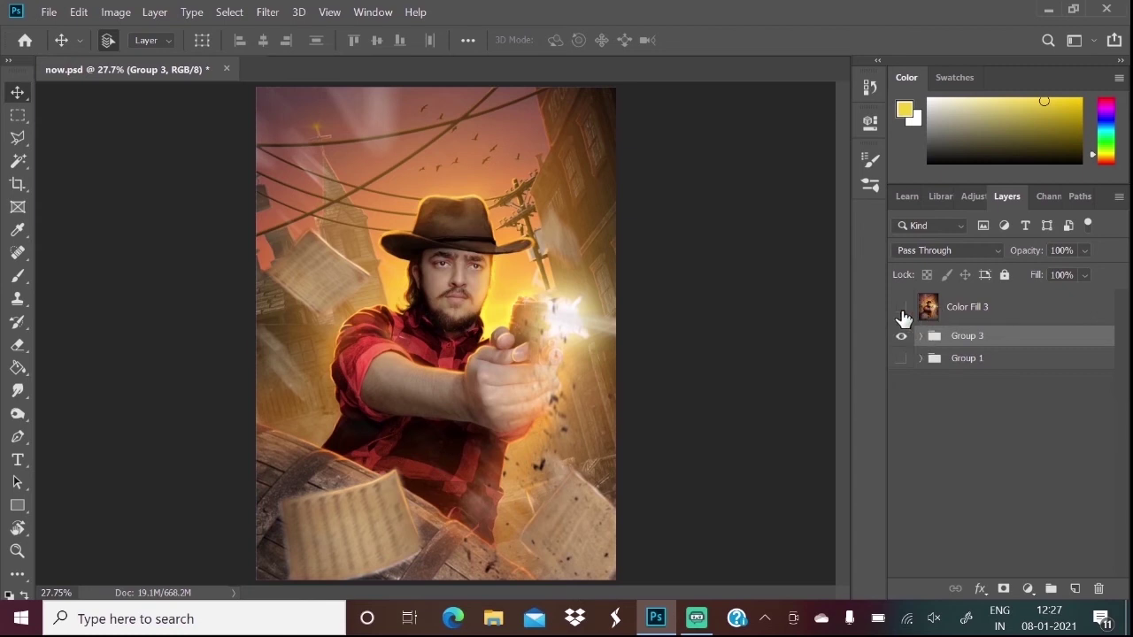
click(901, 307)
click(901, 309)
click(901, 308)
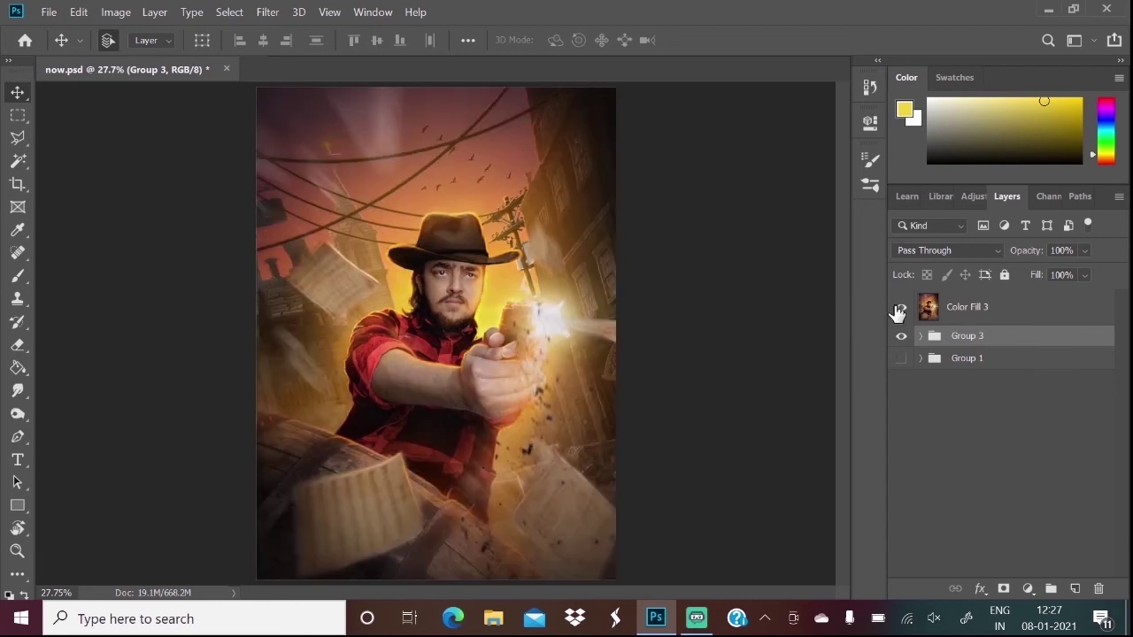
click(901, 309)
click(900, 308)
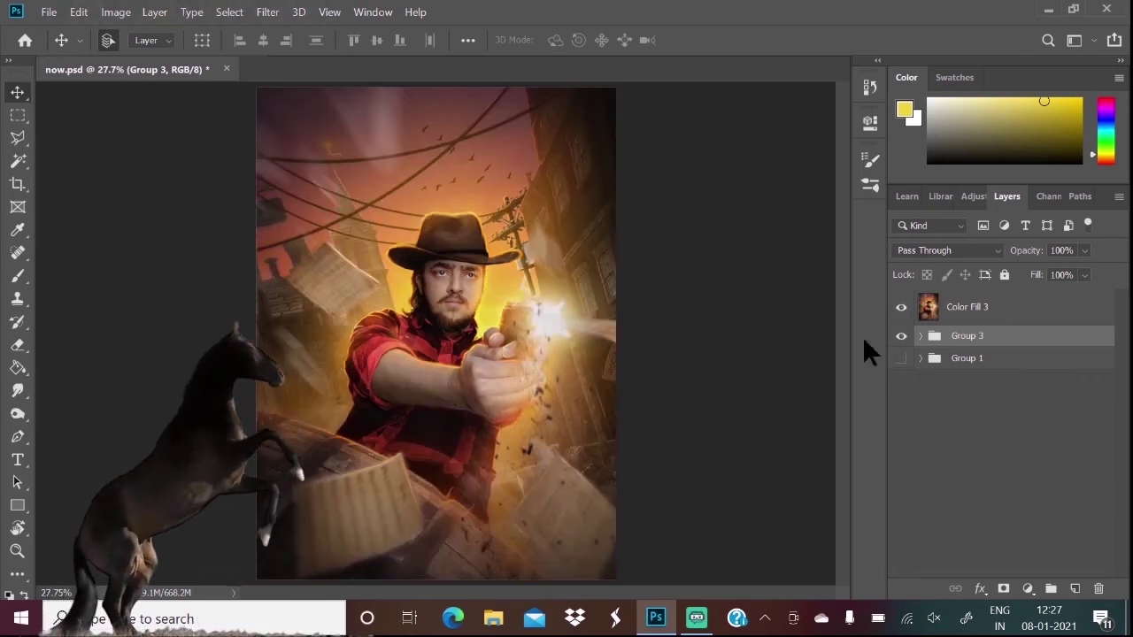
Select the Color Fill 3 layer and browse the Filter > Blur list without applying anything.
click(960, 308)
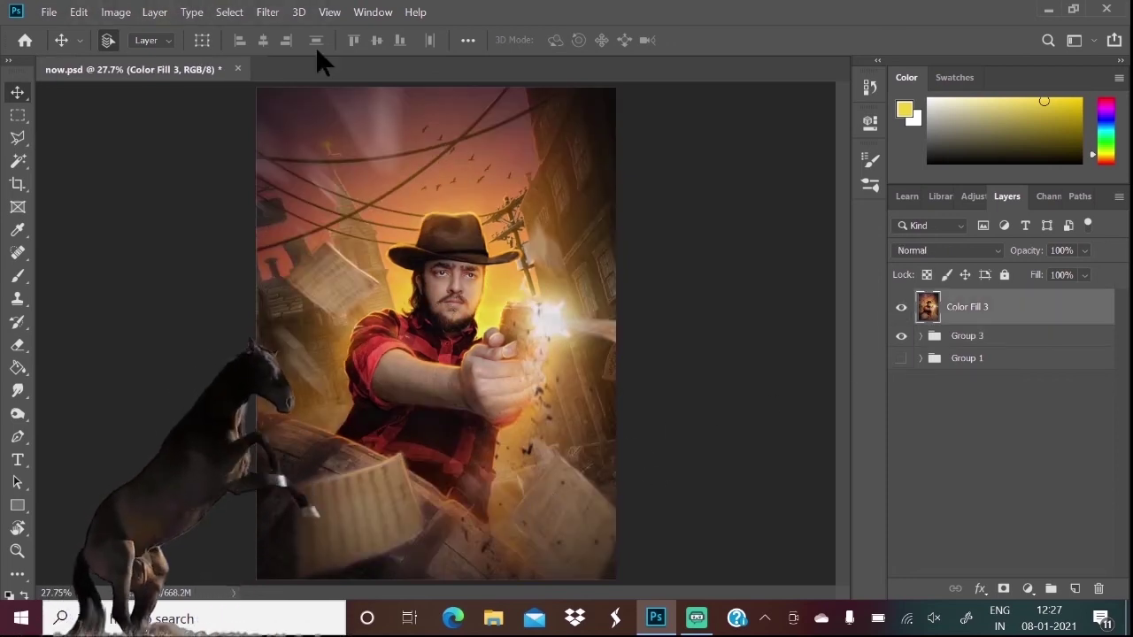
click(267, 12)
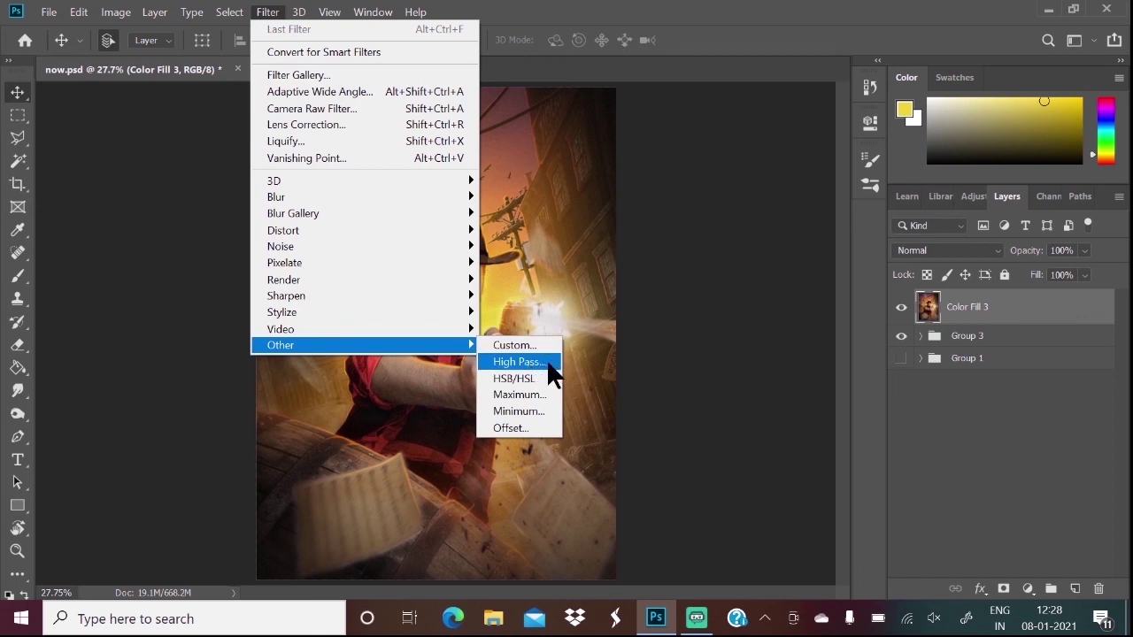
mouse_move(362, 196)
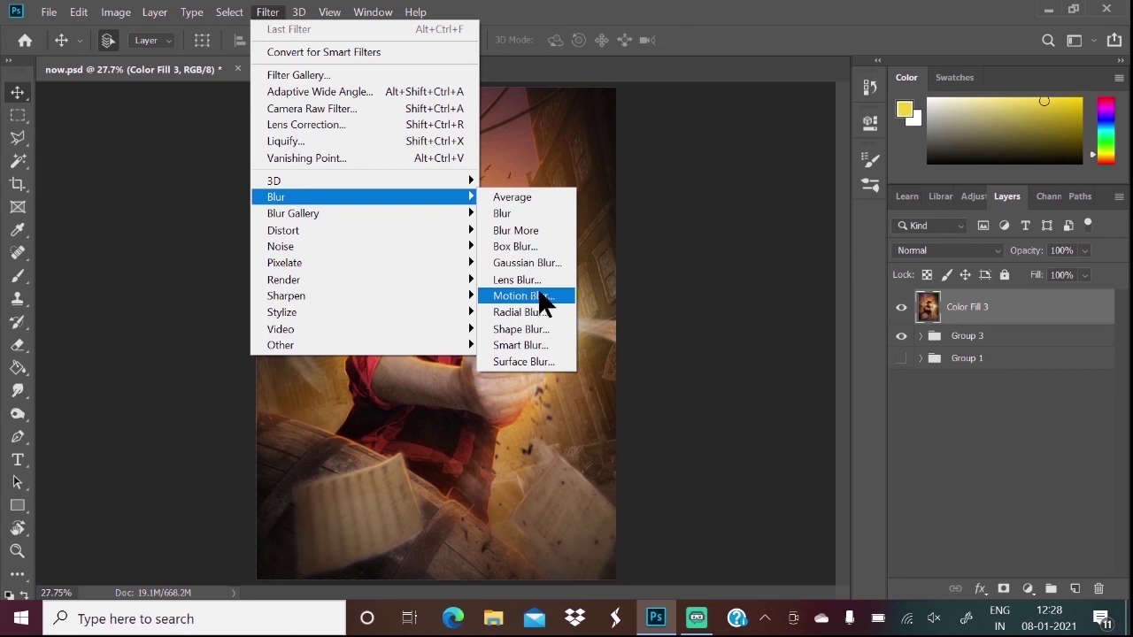
click(991, 316)
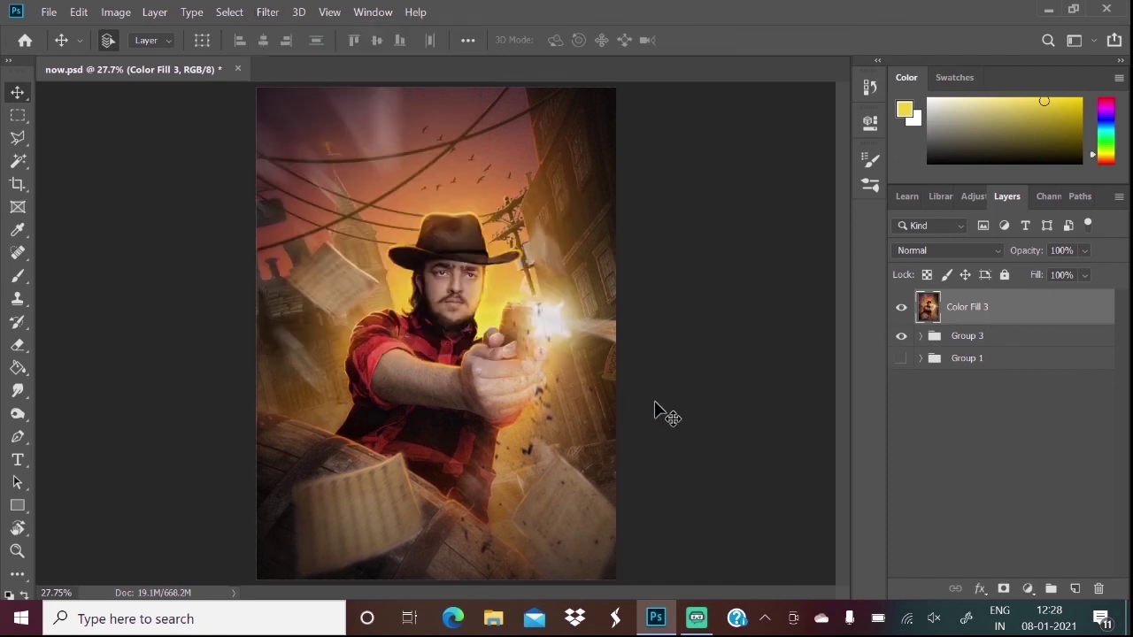
Hide all panels and zoom in to inspect the sky, wires, cowboy's face and muzzle flash.
key(Tab)
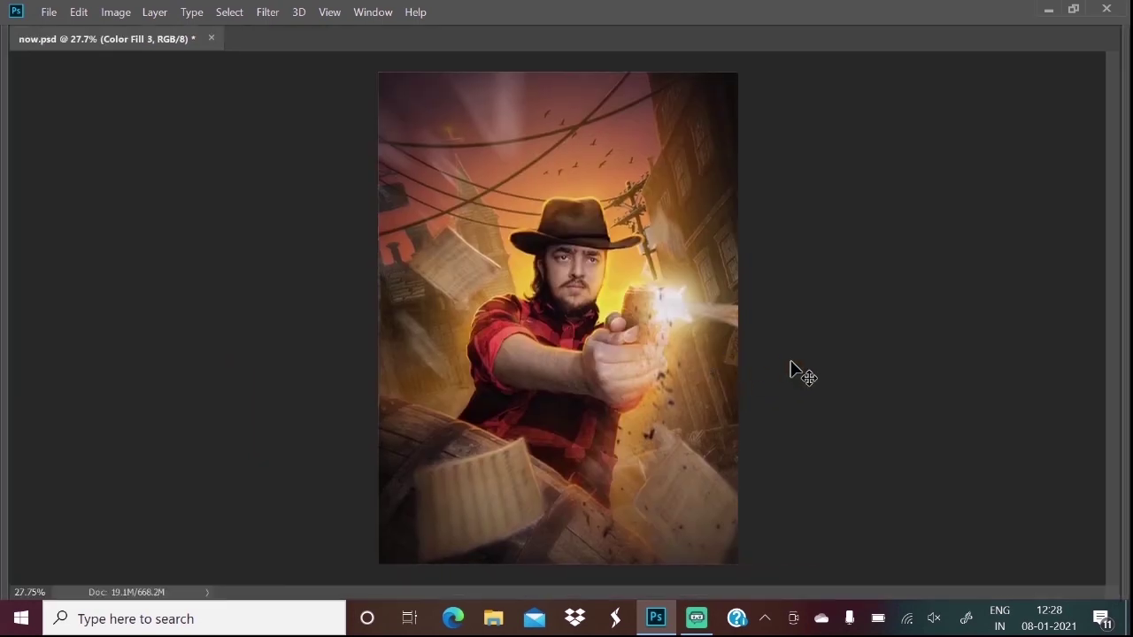
key(ctrl+plus)
key(ctrl+plus)
key(ctrl+plus)
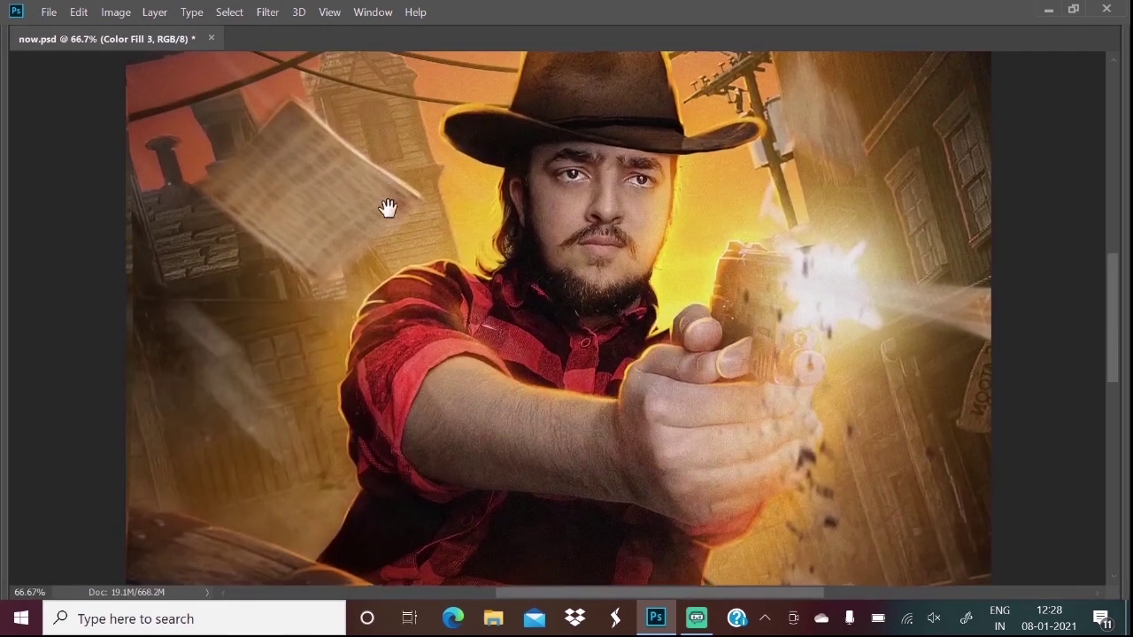
drag(387, 185, 461, 391)
mouse_move(552, 278)
mouse_down()
mouse_move(614, 336)
mouse_move(576, 337)
mouse_up()
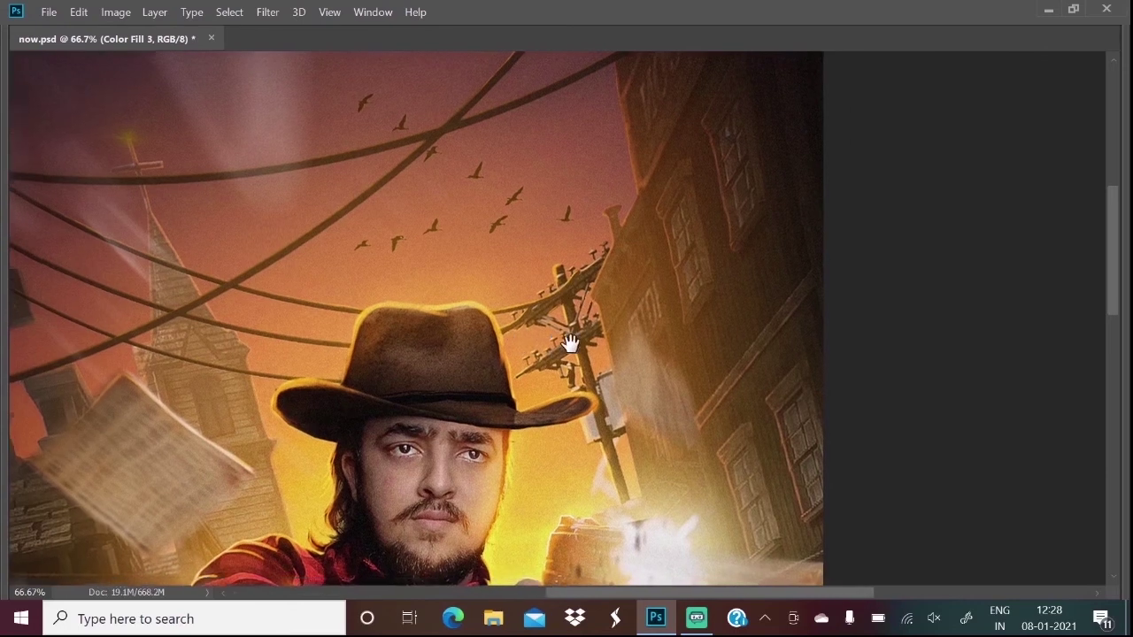
drag(638, 488, 682, 260)
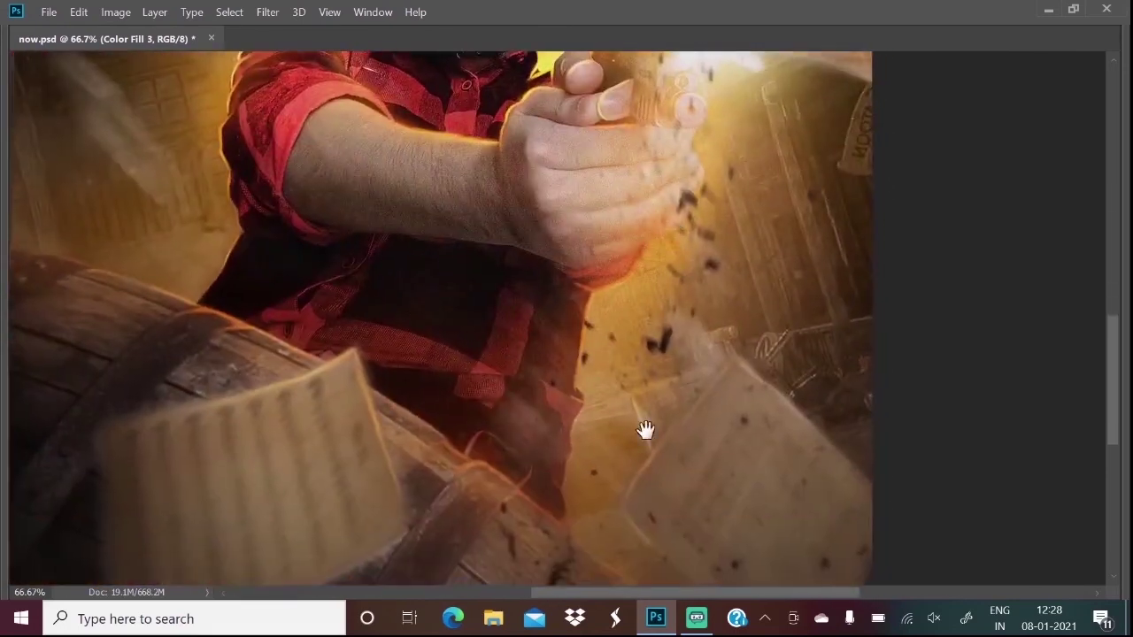
drag(645, 410, 692, 305)
drag(468, 355, 422, 442)
mouse_move(329, 328)
mouse_down()
mouse_move(384, 445)
mouse_move(508, 437)
mouse_up()
drag(822, 351, 637, 384)
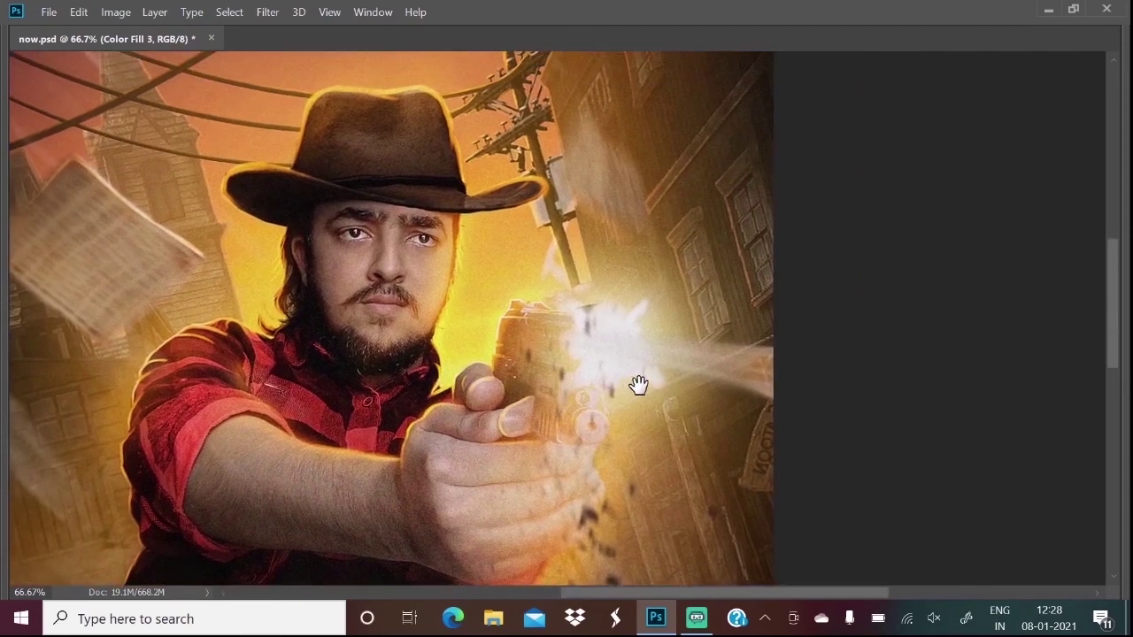
key(ctrl+plus)
key(ctrl+plus)
Nudge the image layer down-right with the Move tool so it fills the canvas edges.
mouse_move(693, 404)
mouse_down()
mouse_move(678, 397)
mouse_move(733, 345)
mouse_up()
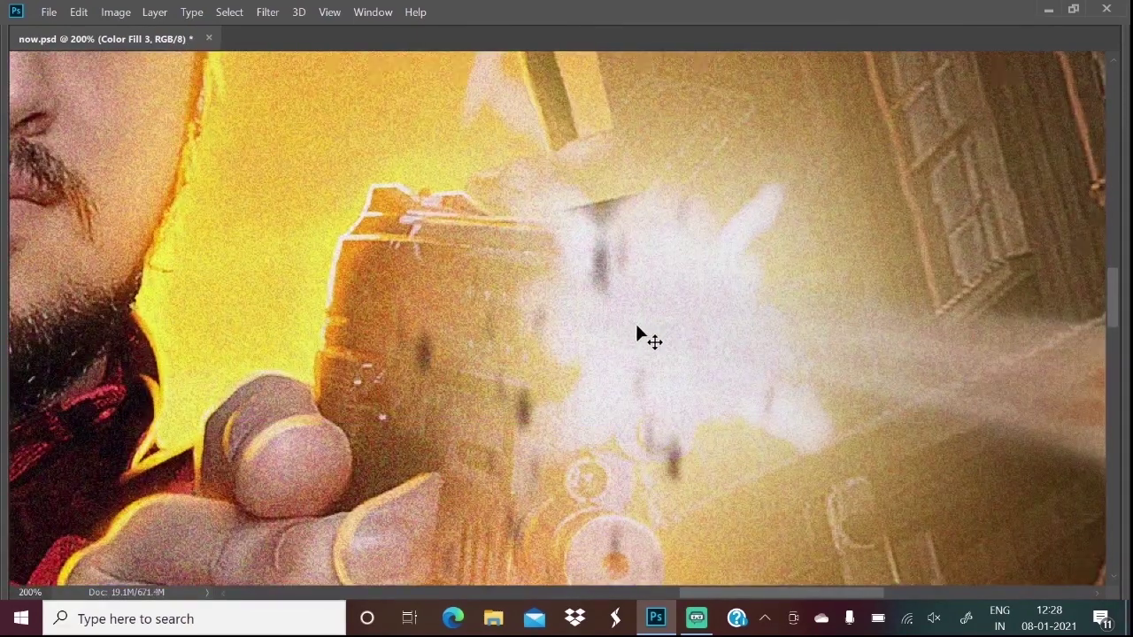
key(ctrl+0)
drag(619, 400, 628, 409)
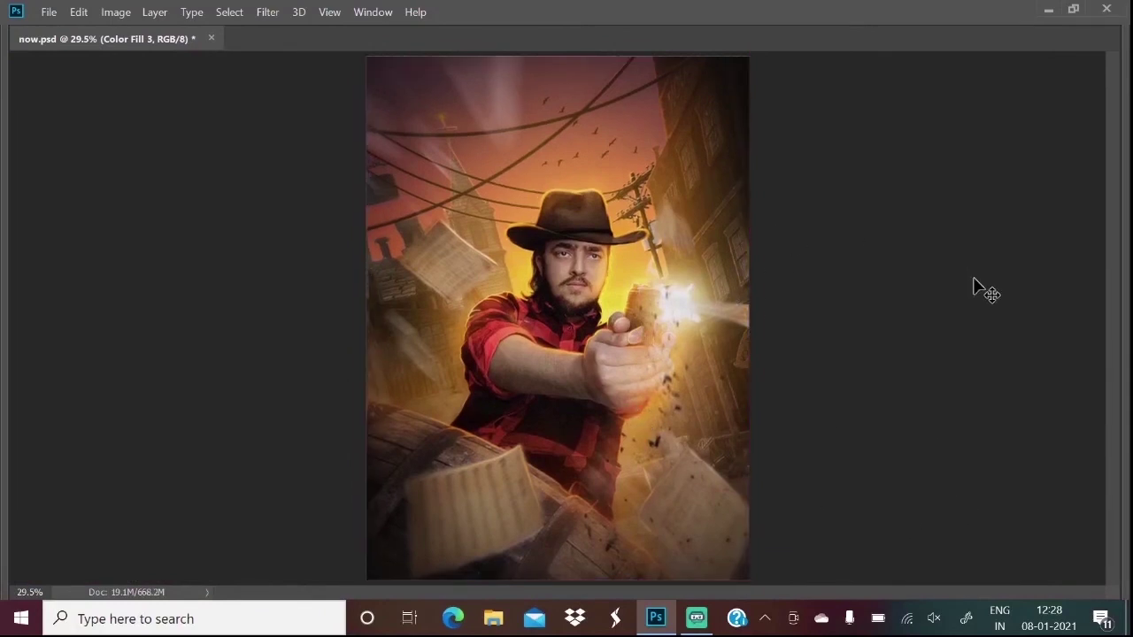
key(ctrl+minus)
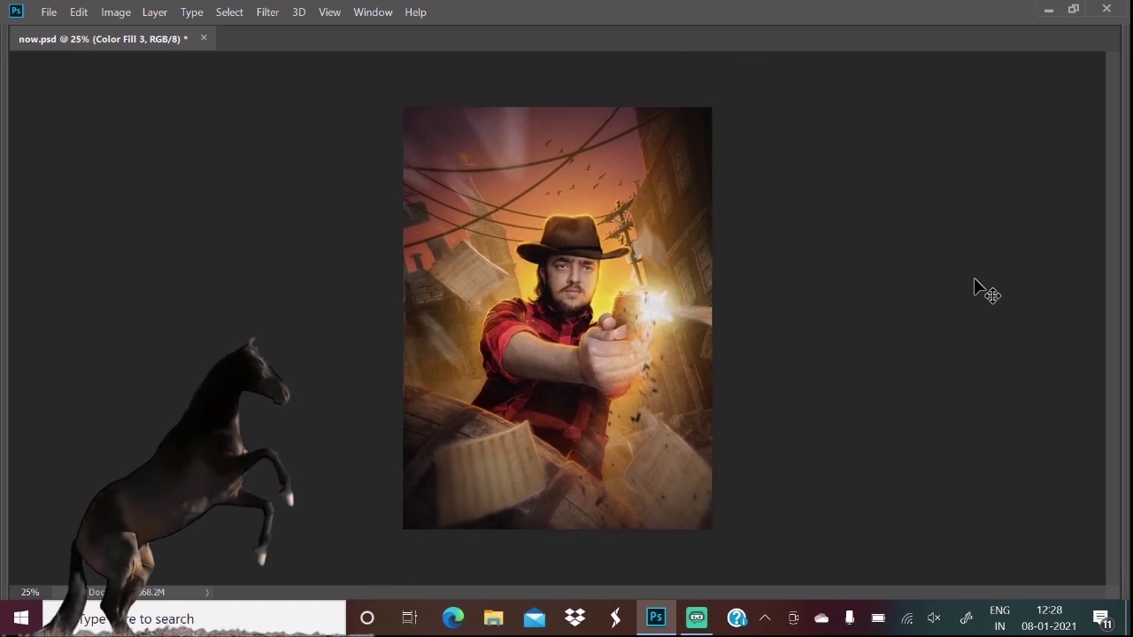
key(ctrl+minus)
key(ctrl+minus)
key(ctrl+minus)
key(ctrl+minus)
key(ctrl+plus)
key(ctrl+0)
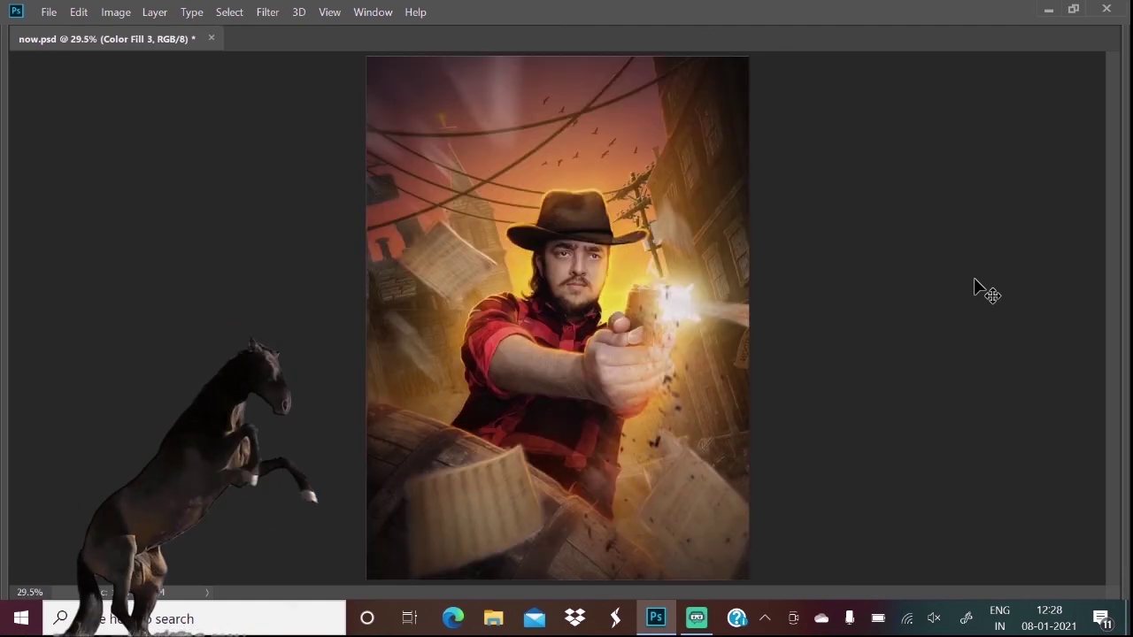